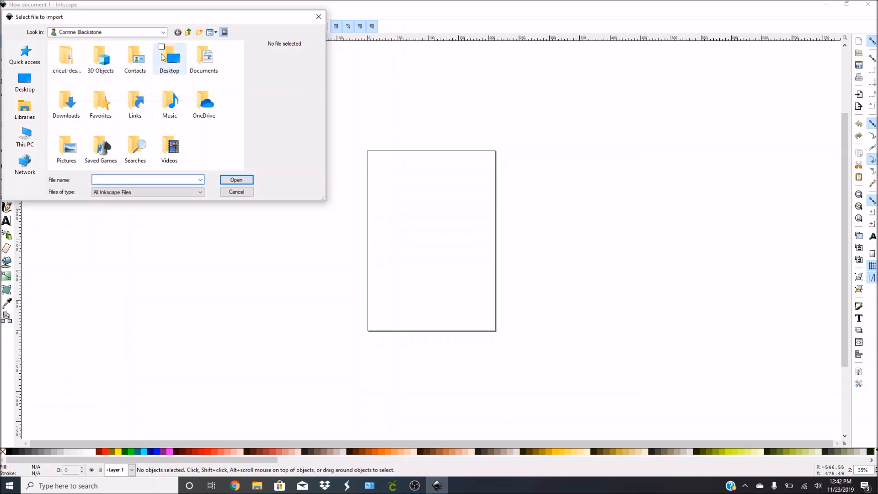
Step: Import the red bulb PNG from the Cricut folder on the Desktop, embedded with DPI from file and automatic rendering
double_click(173, 57)
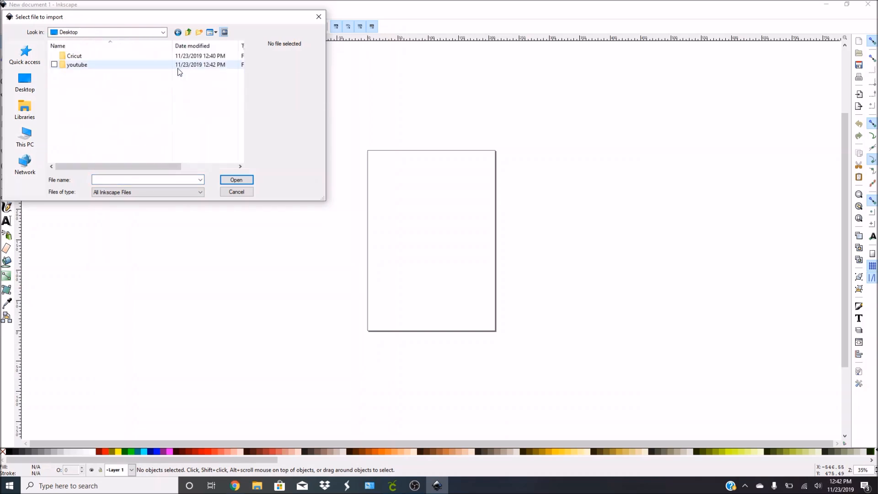
double_click(75, 55)
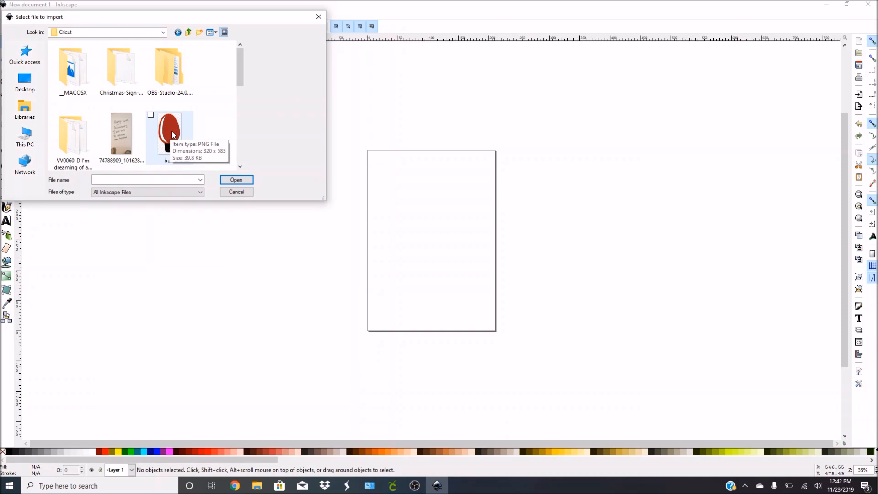
double_click(172, 134)
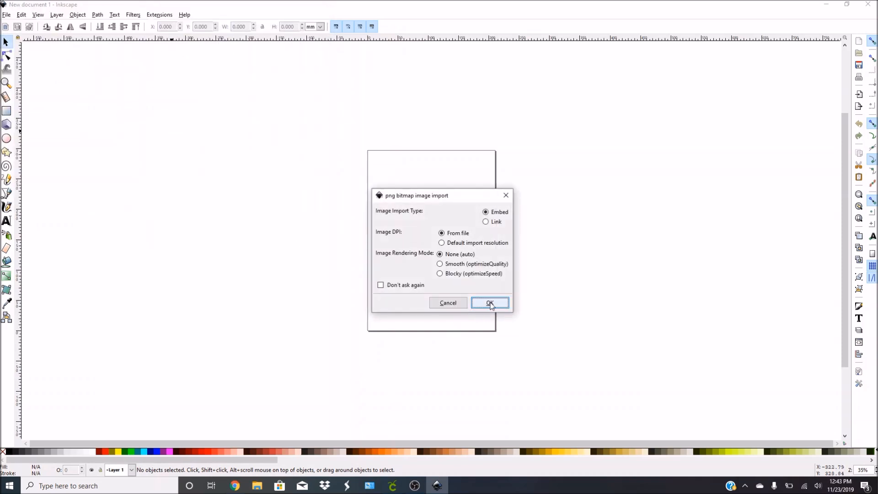
click(491, 305)
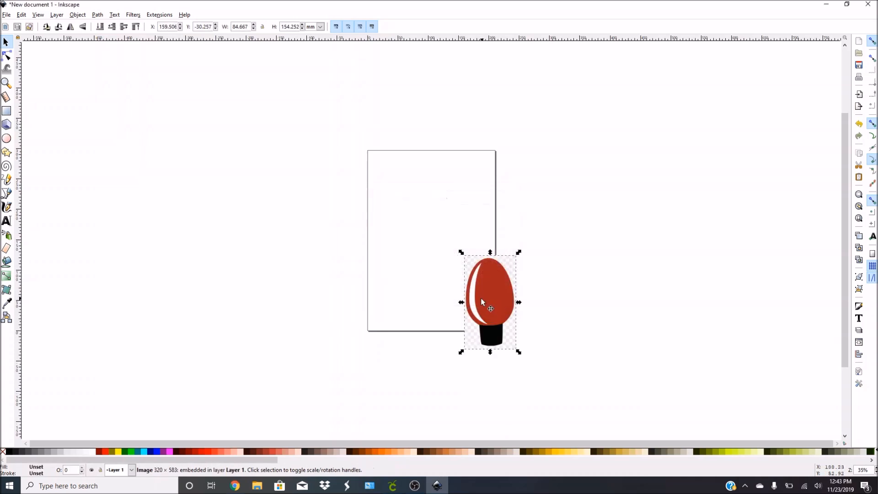
Step: Enlarge the bulb image proportionally to about 228 × 416 mm and position it over the page
drag(484, 299, 422, 220)
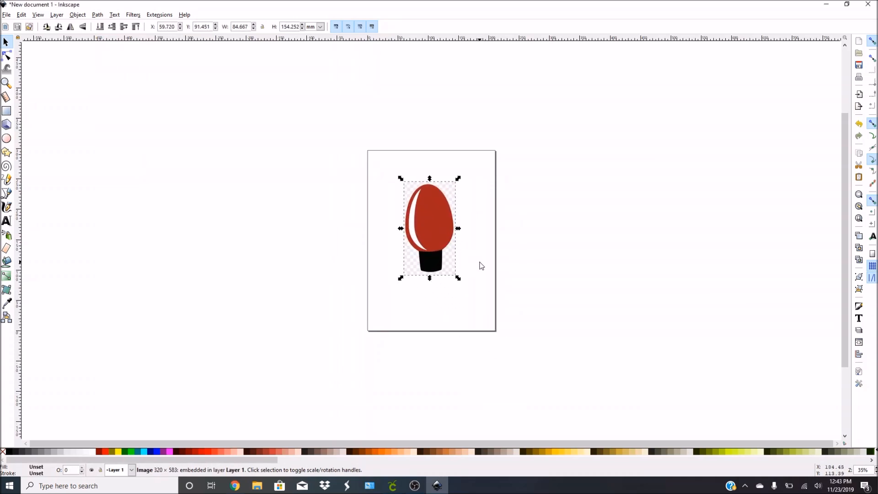
drag(459, 278, 584, 437)
drag(526, 306, 496, 240)
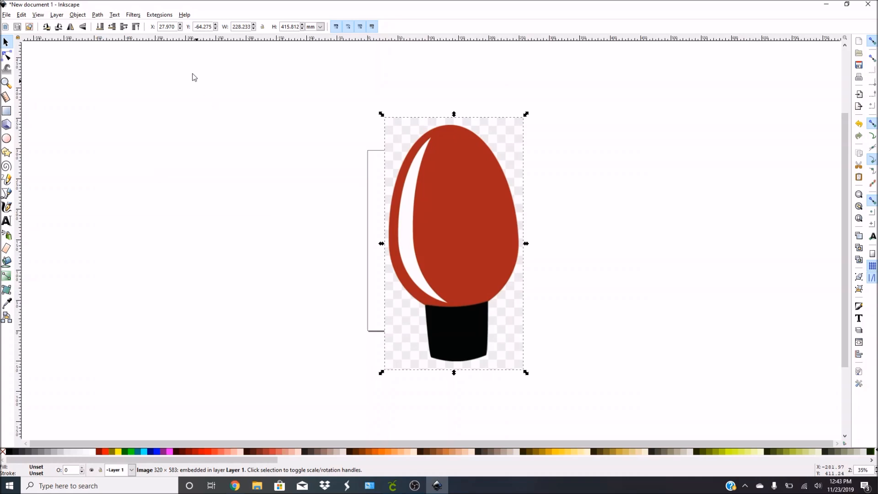
Step: Trace the bulb bitmap by colors with 4 scans, smoothing and stacking off, and background removal on
click(98, 17)
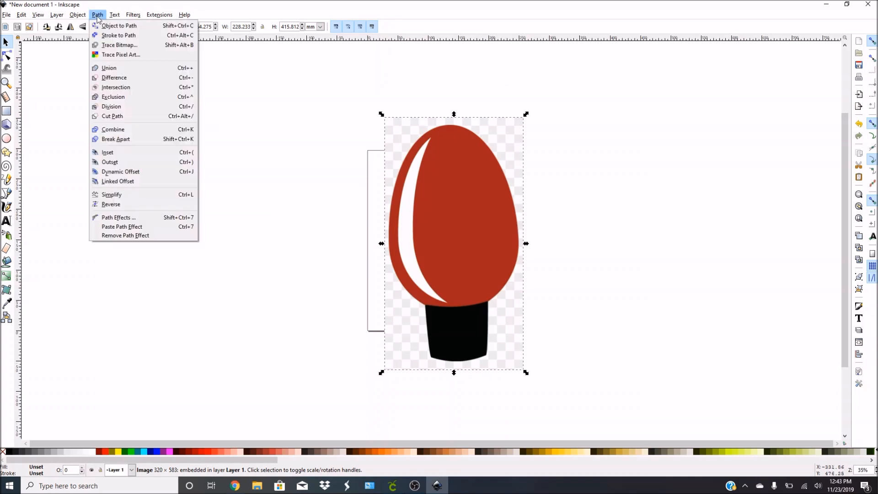
click(107, 47)
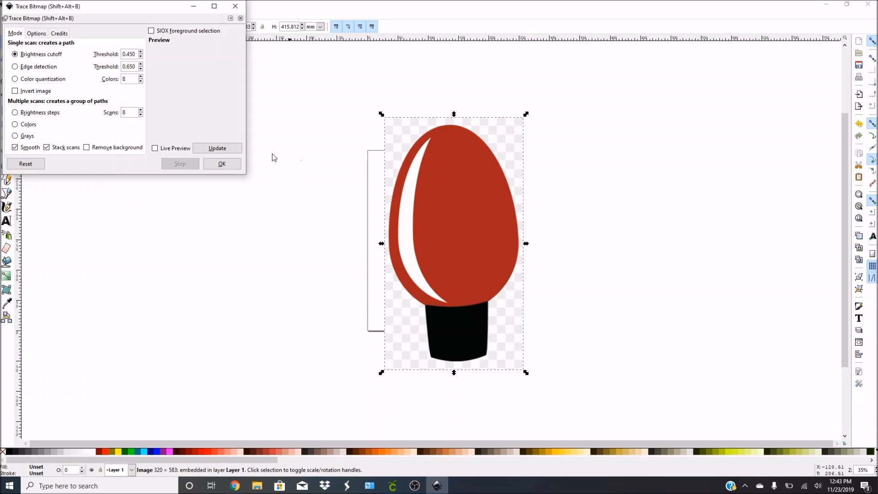
click(15, 125)
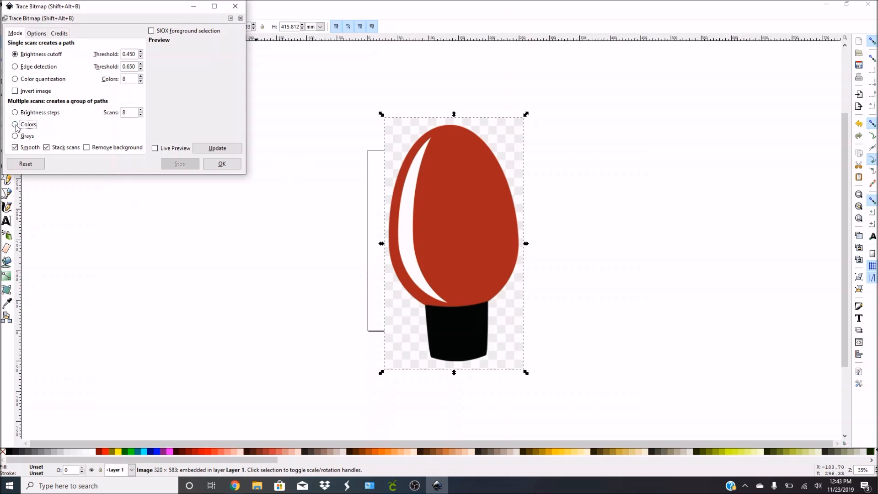
click(18, 148)
click(48, 149)
click(89, 148)
click(141, 115)
click(220, 165)
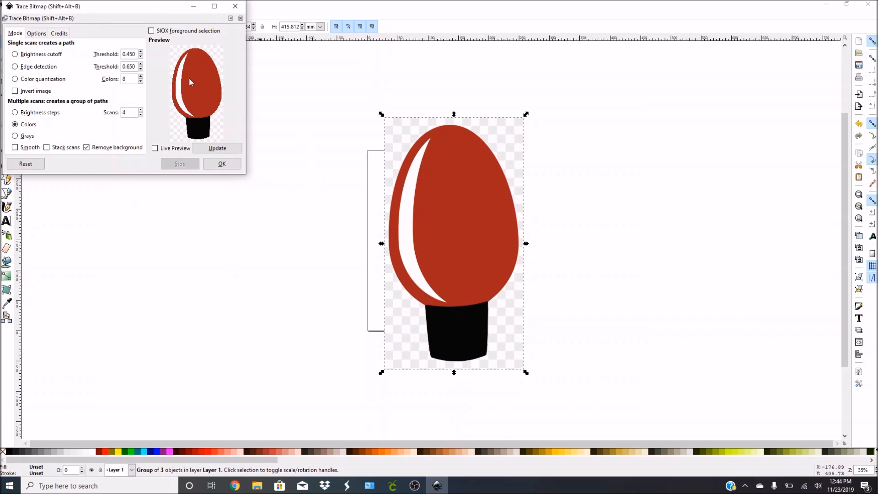
Step: Move the traced group beside the original image to compare the two
drag(464, 188, 651, 181)
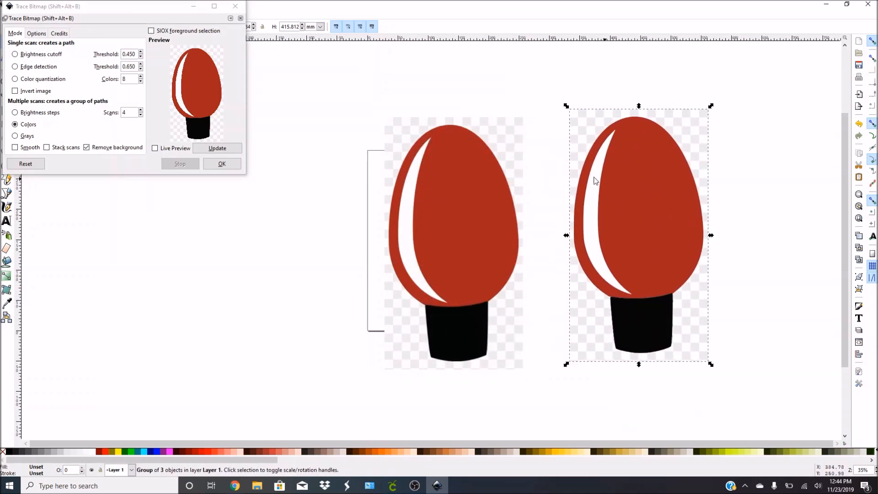
mouse_move(608, 152)
mouse_down()
mouse_move(389, 205)
mouse_move(385, 166)
mouse_move(384, 182)
mouse_up()
key(ctrl+z)
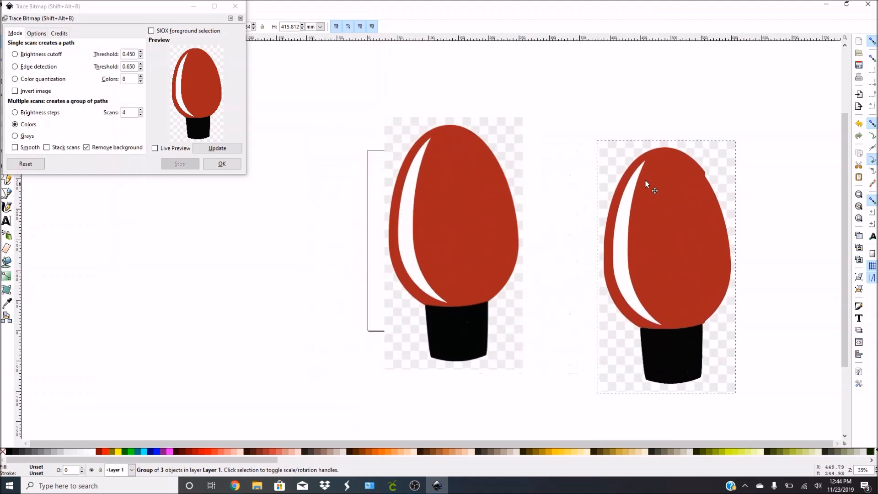
Step: Trace the original bulb image again with the scans reduced to 3
click(473, 193)
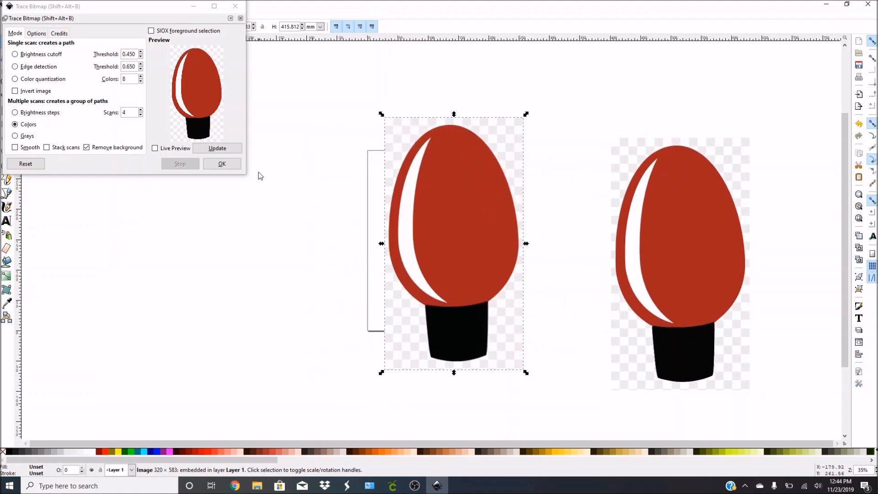
click(141, 115)
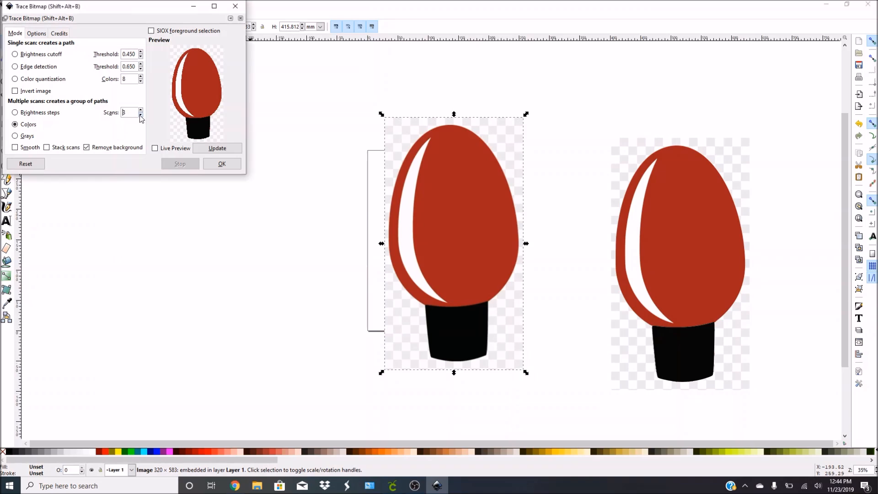
click(222, 164)
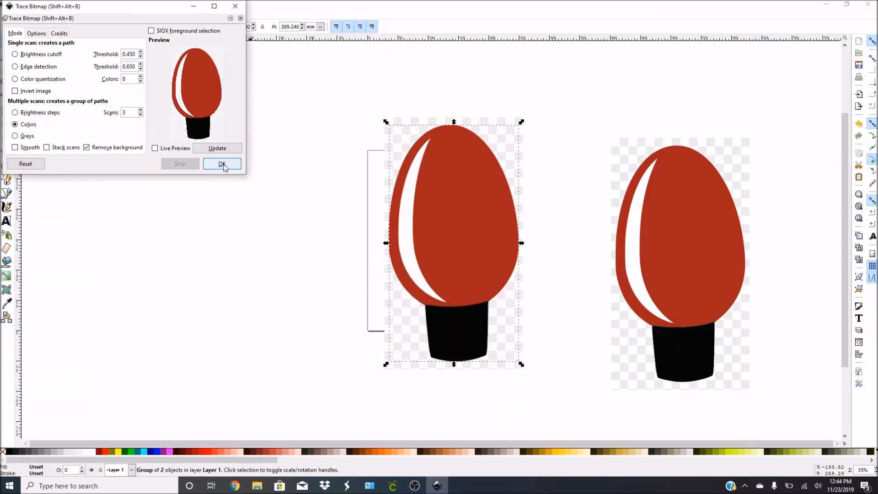
Step: Move the new trace aside, and delete both the original image and the first trace with the background
mouse_move(486, 238)
mouse_down()
mouse_move(335, 260)
mouse_move(345, 262)
mouse_up()
click(459, 233)
key(Delete)
click(655, 244)
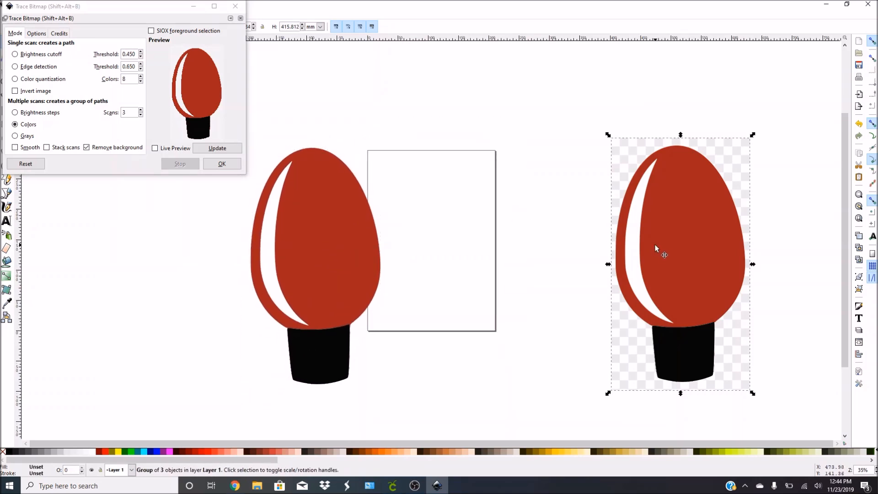
key(Delete)
Step: Ungroup the remaining trace over the page and move its red bulb and black base apart
drag(339, 252, 458, 229)
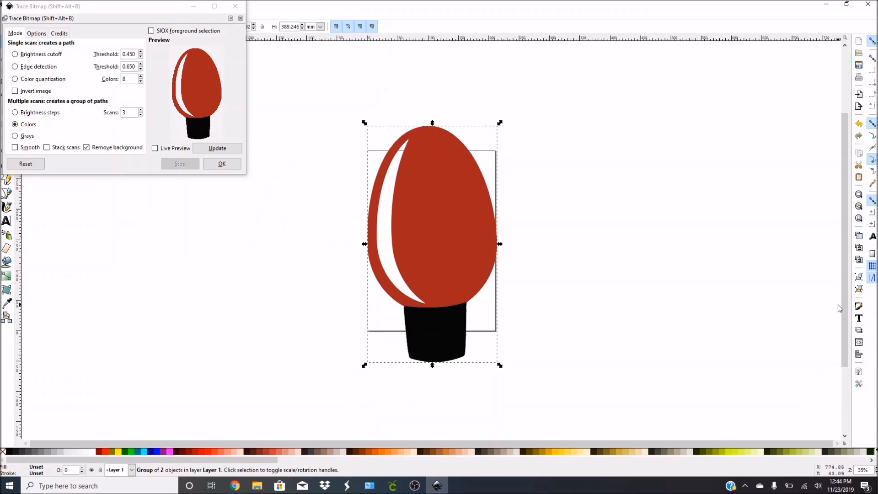
click(859, 289)
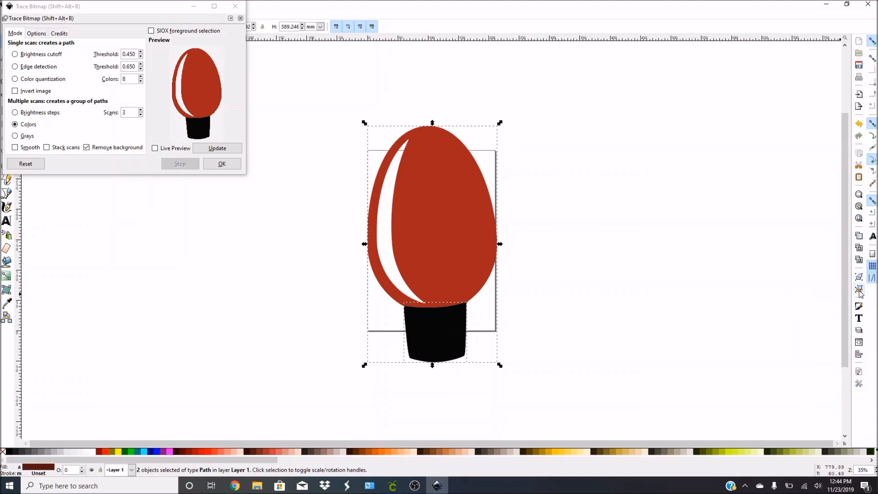
drag(425, 244, 444, 238)
click(632, 260)
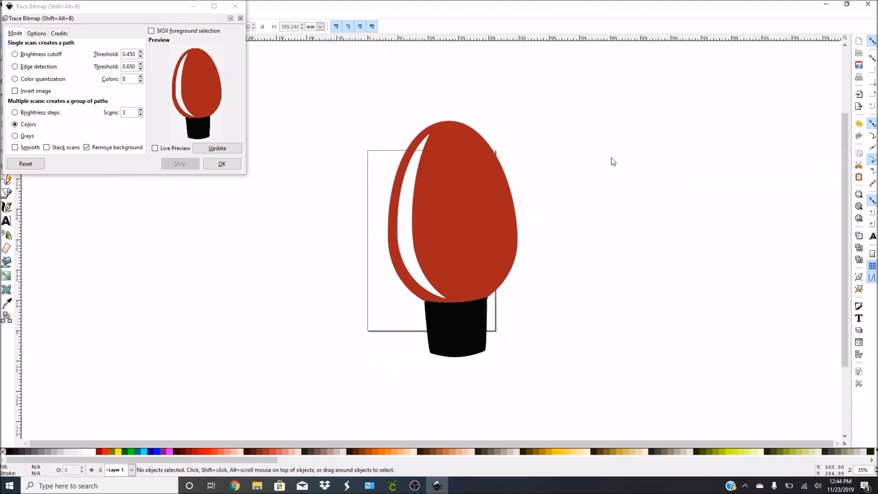
drag(472, 206, 626, 199)
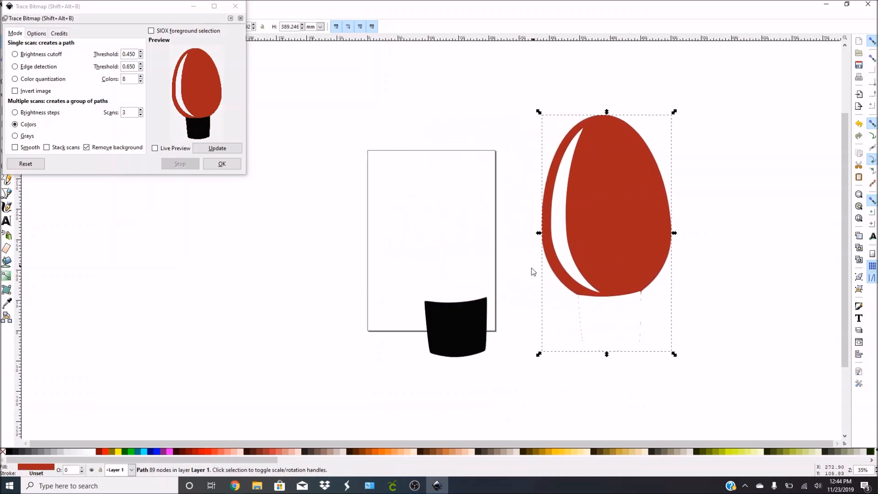
drag(471, 314, 429, 303)
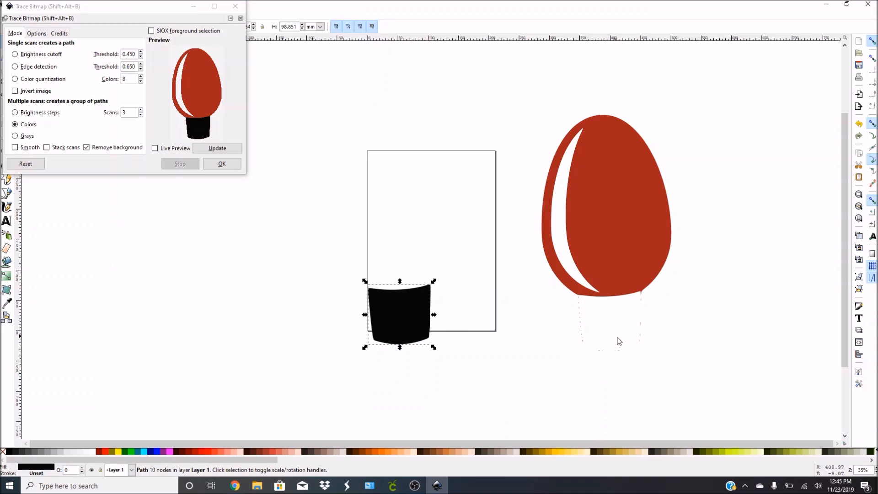
Step: Delete the stray nodes outlining the base area below the red bulb
click(604, 275)
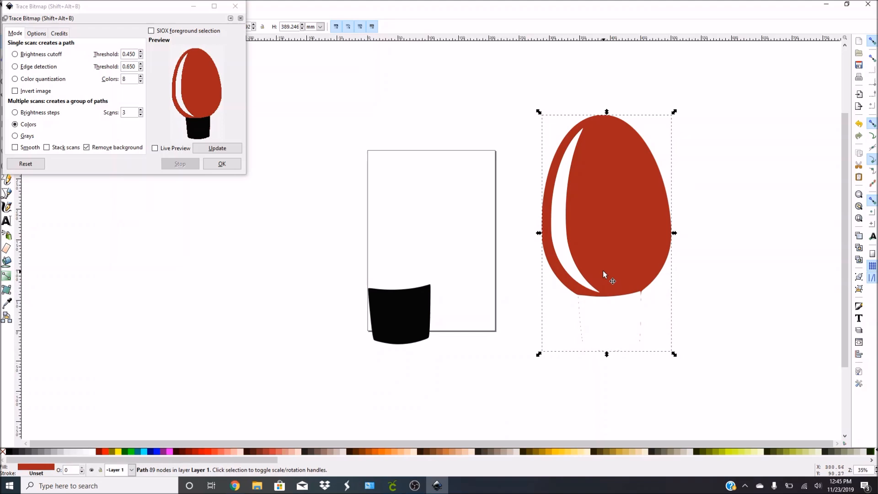
double_click(613, 245)
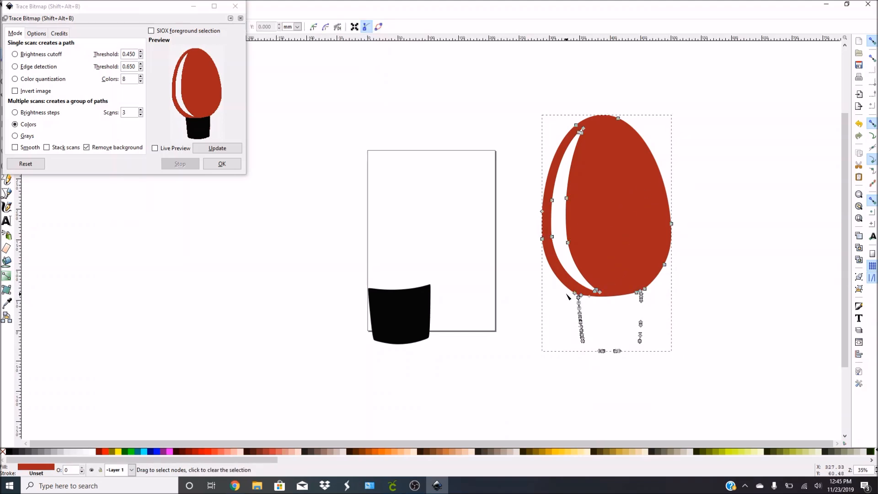
drag(566, 297, 659, 372)
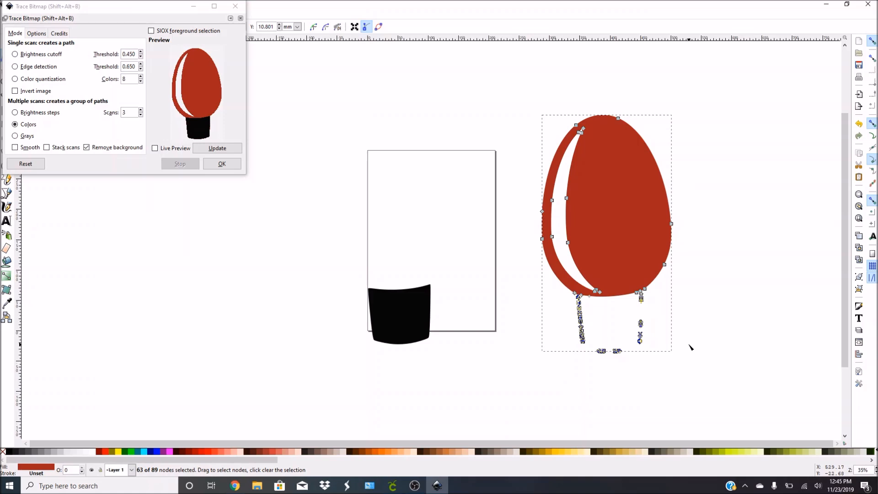
key(Delete)
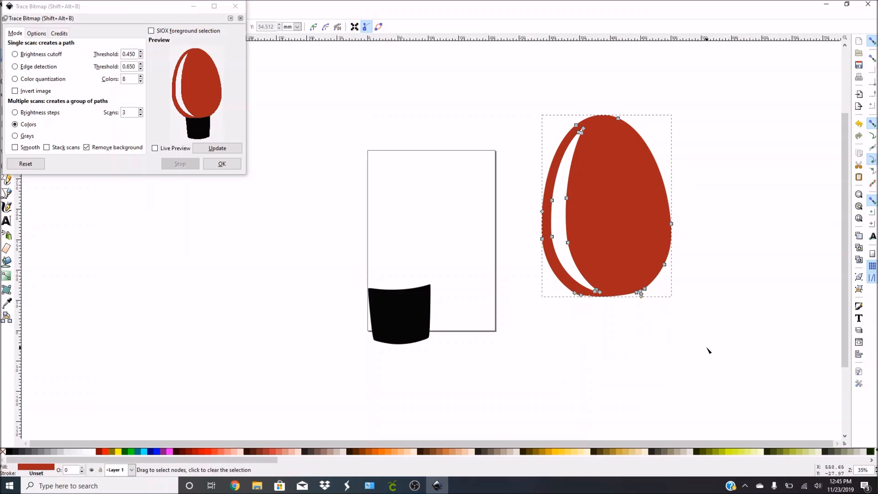
Step: Delete the leftover extra nodes at the lower-right edge of the red bulb
click(641, 295)
click(677, 300)
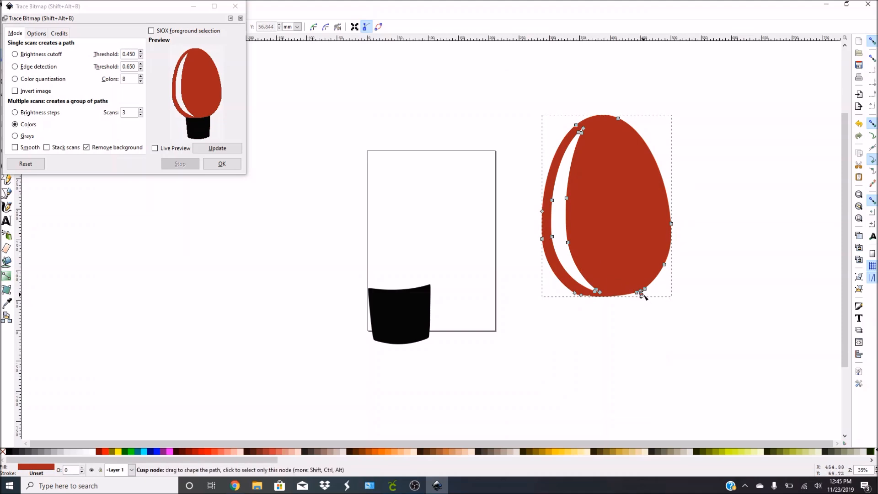
click(643, 295)
click(682, 295)
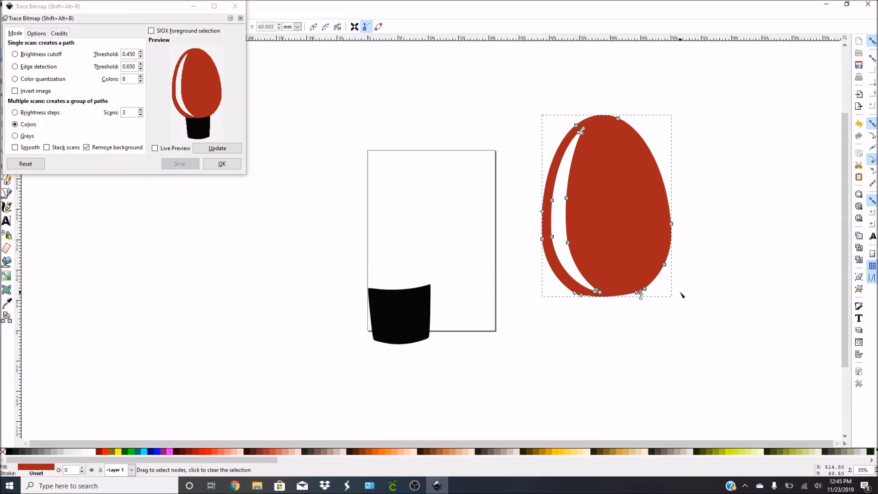
click(641, 297)
key(Delete)
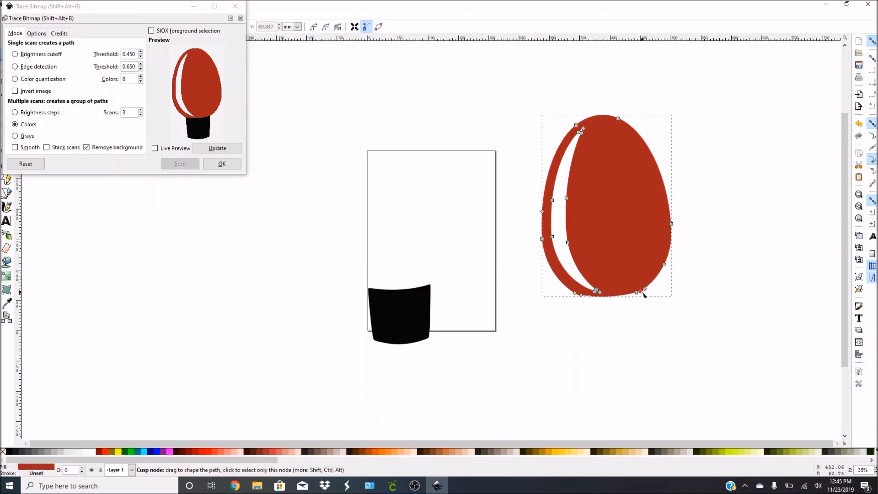
drag(643, 294, 650, 292)
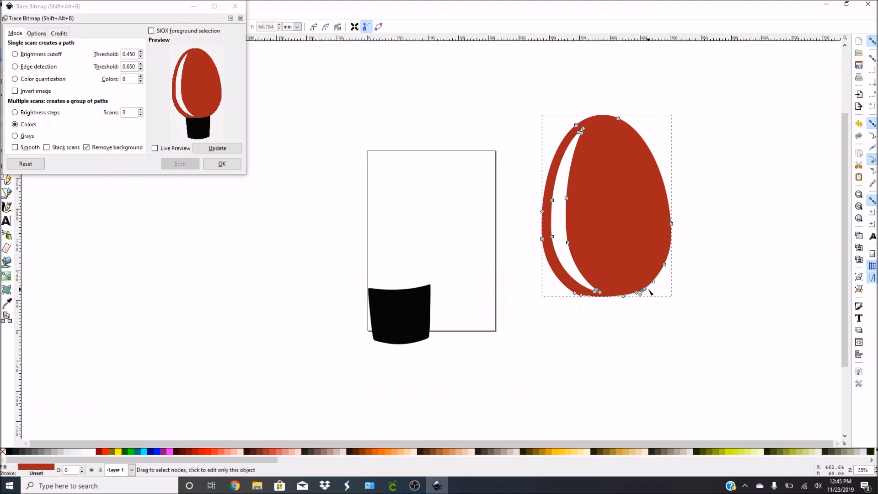
click(646, 292)
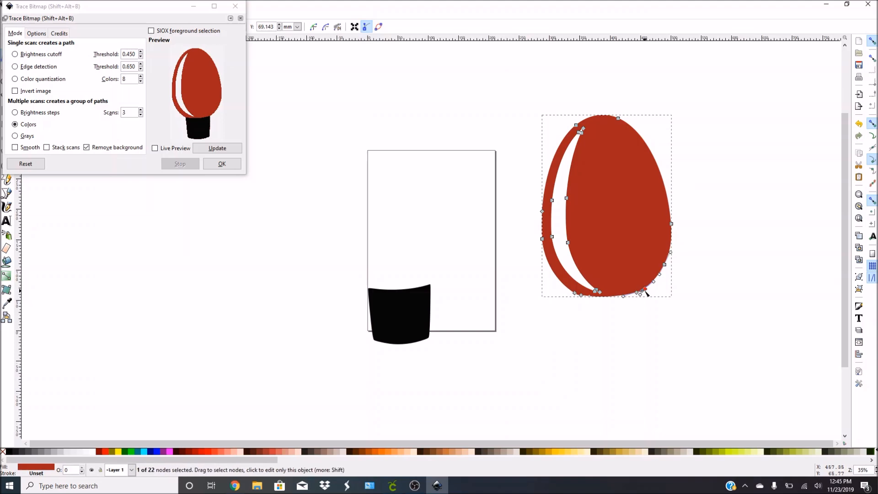
click(650, 343)
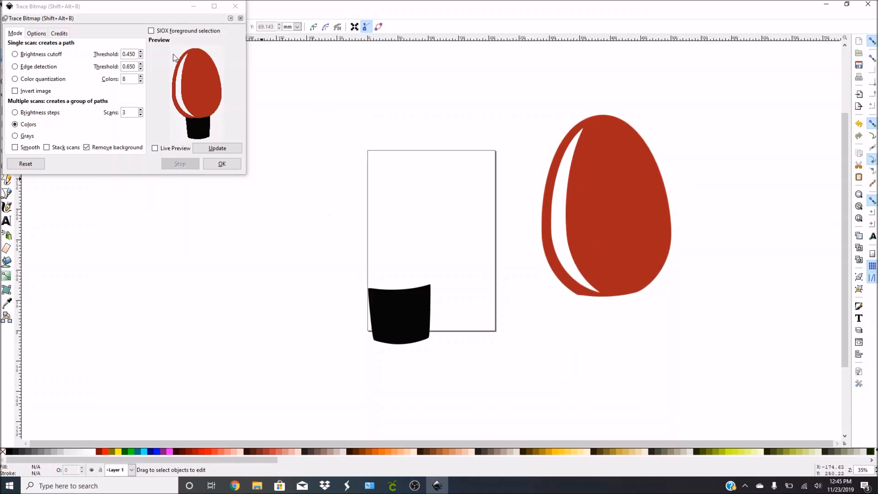
Step: Close the Trace Bitmap dialog and reassemble the bulb over the page, with the black base directly beneath the red part
click(222, 164)
click(235, 6)
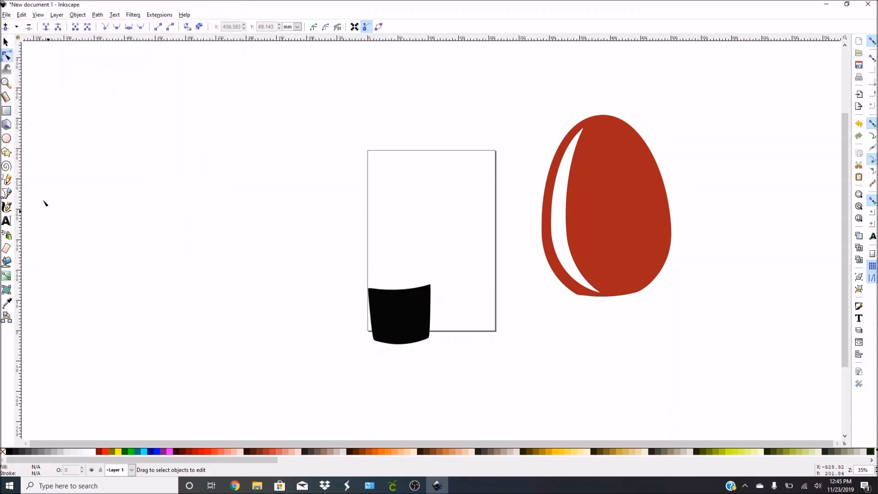
click(6, 42)
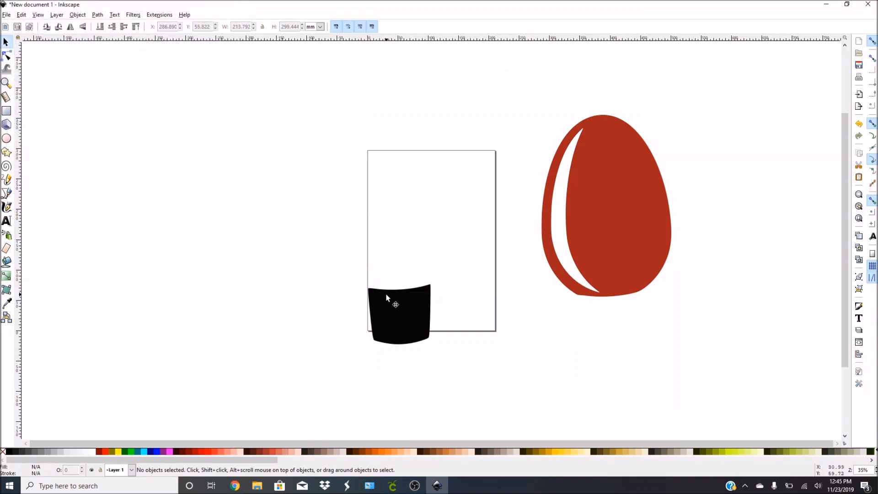
drag(639, 202, 466, 203)
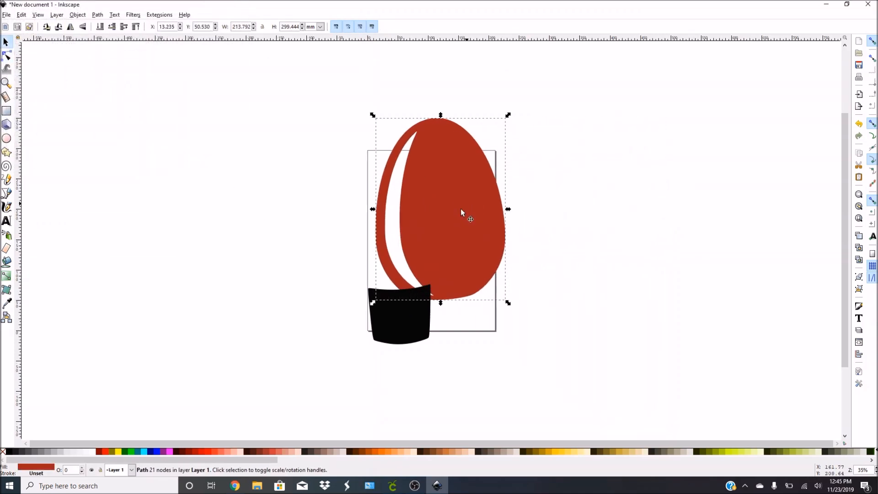
drag(376, 328, 434, 336)
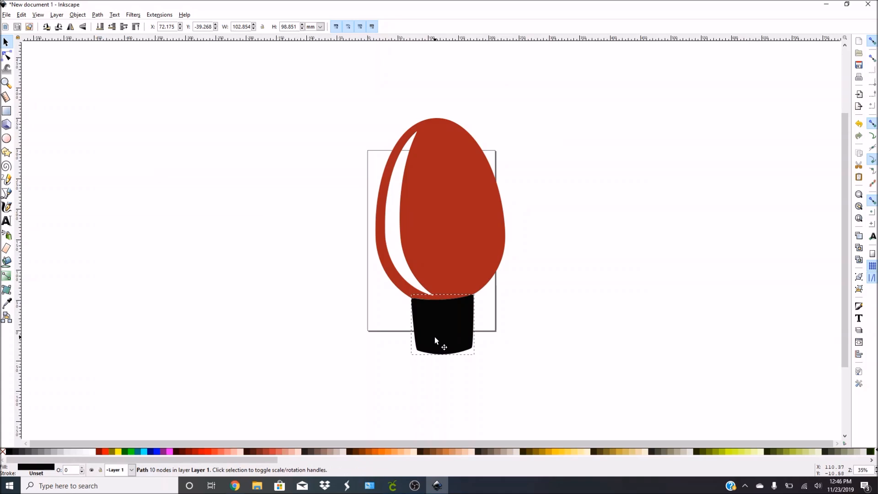
Step: Shift the black base slightly to align it under the red bulb and turn off snapping
click(544, 288)
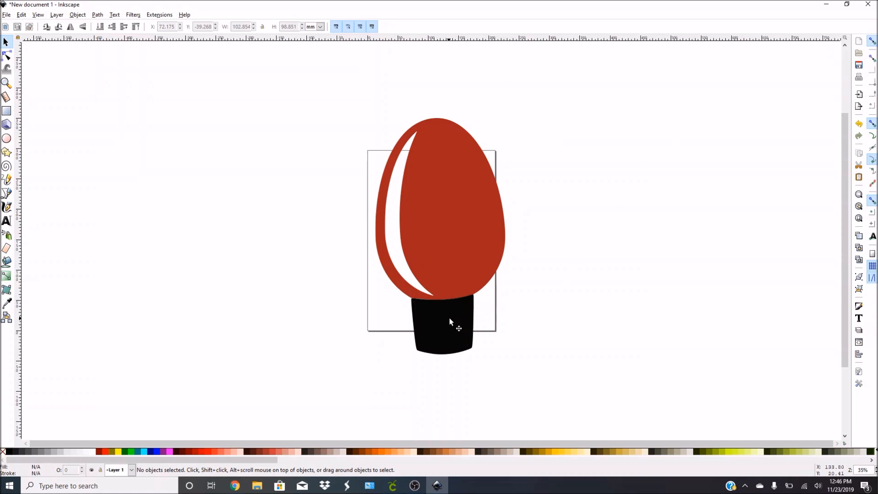
click(465, 311)
drag(464, 312, 484, 294)
drag(494, 293, 443, 322)
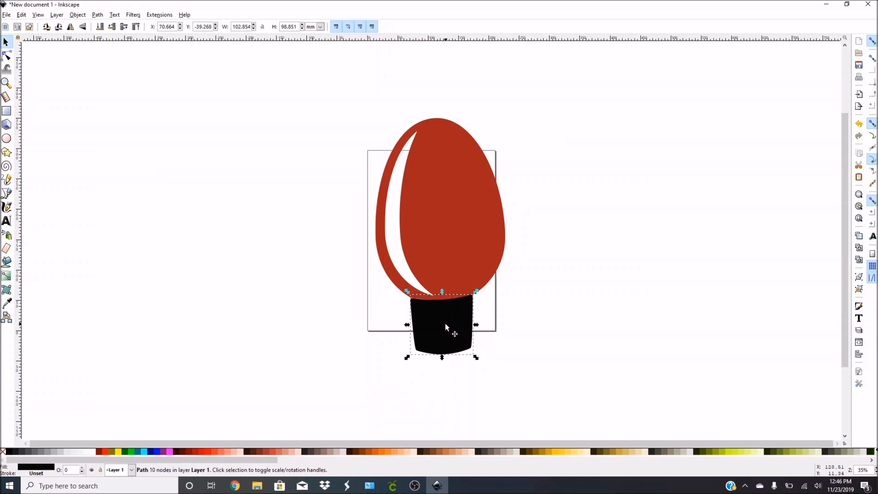
click(445, 323)
click(544, 284)
click(872, 41)
Step: Recolor the black base to 30% Gray and the red bulb to blue
click(441, 319)
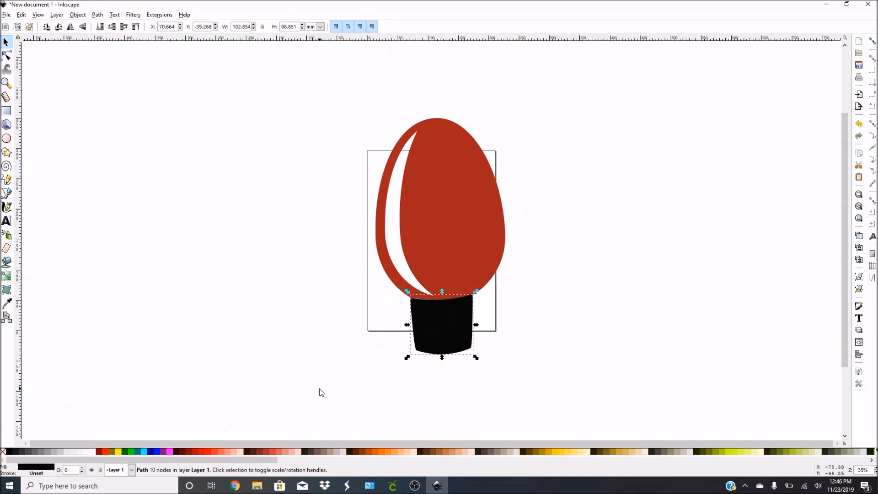
click(54, 452)
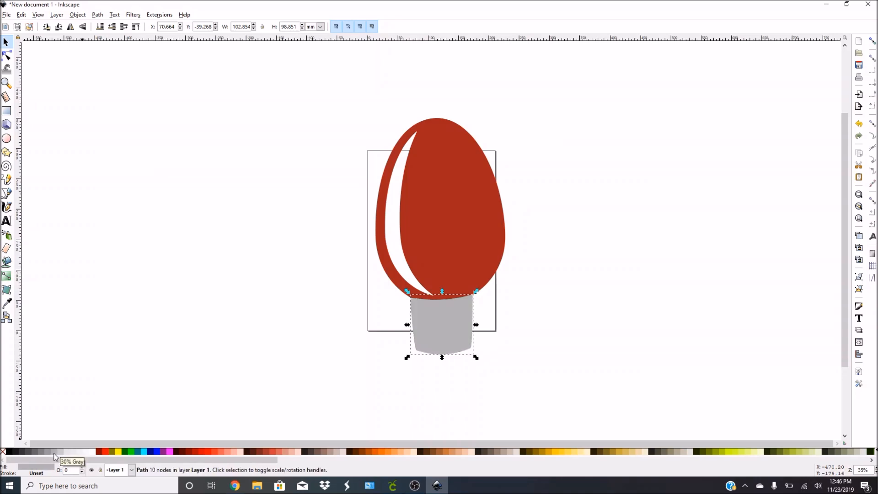
click(491, 158)
click(466, 182)
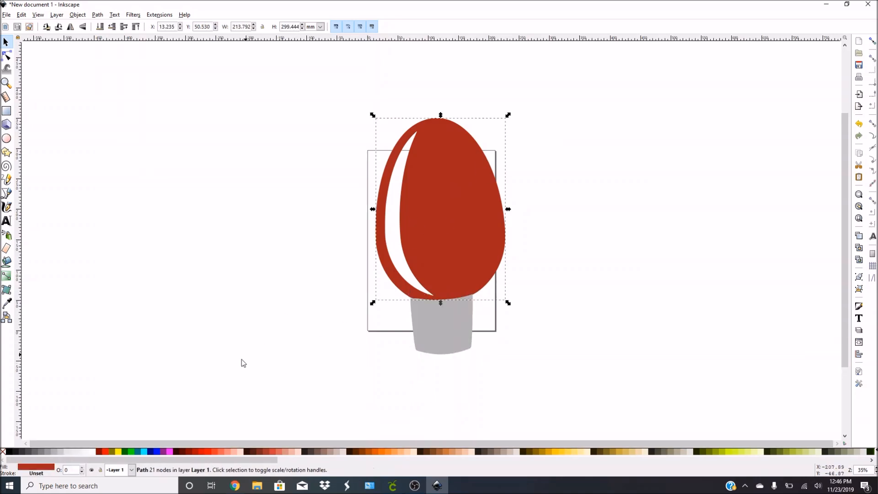
click(156, 452)
click(615, 321)
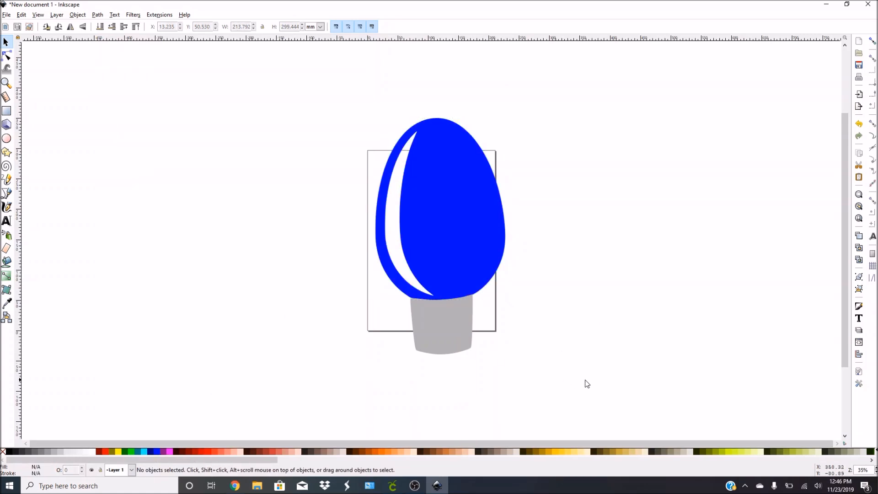
Step: Scale the bulb and base together down to about 64 × 117 mm, positioned in the upper-left area of the page
drag(595, 380, 276, 94)
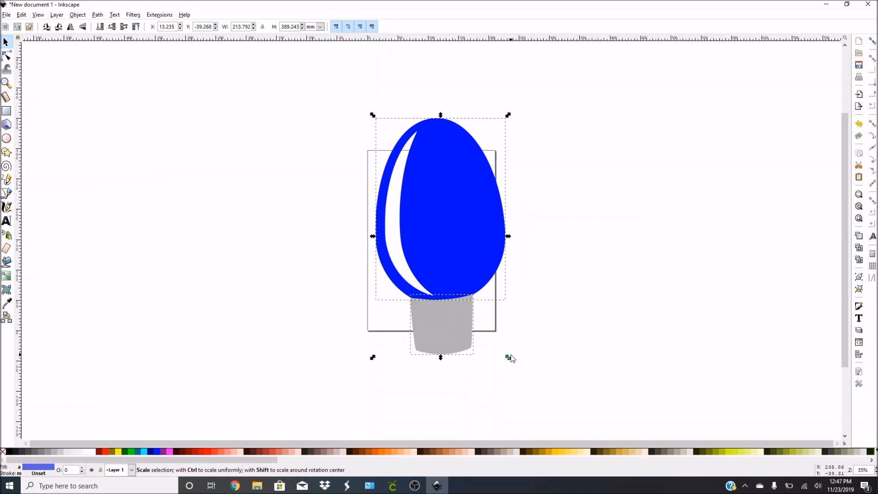
drag(511, 359, 423, 204)
click(414, 174)
click(511, 219)
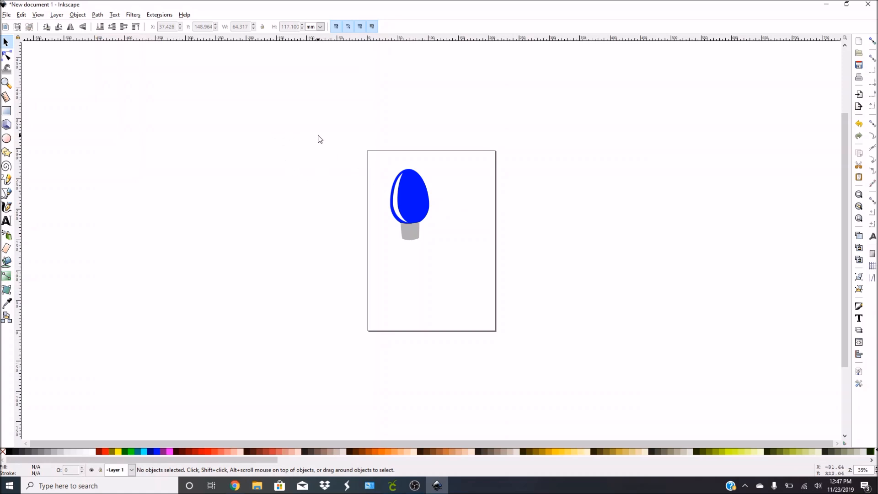
Step: Import the penguin1 image as embedded, move it beside the page and enlarge it to about 356.5 mm square
click(10, 16)
click(22, 105)
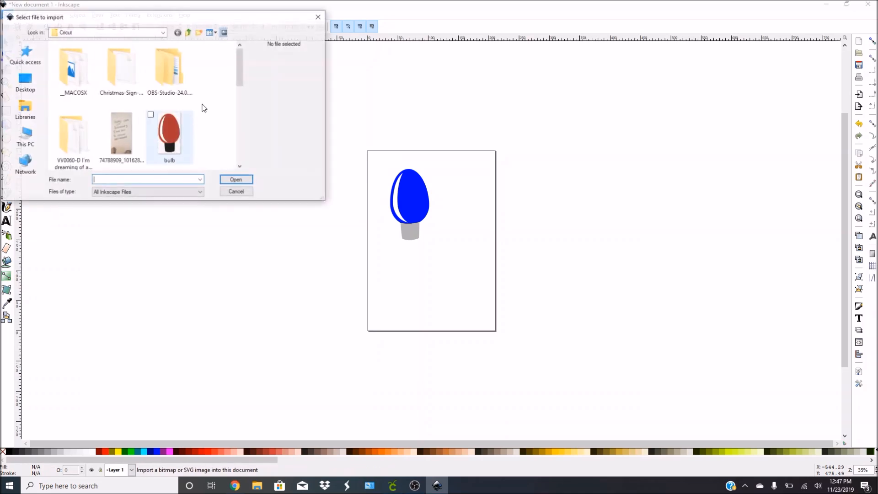
drag(240, 72, 222, 139)
double_click(121, 114)
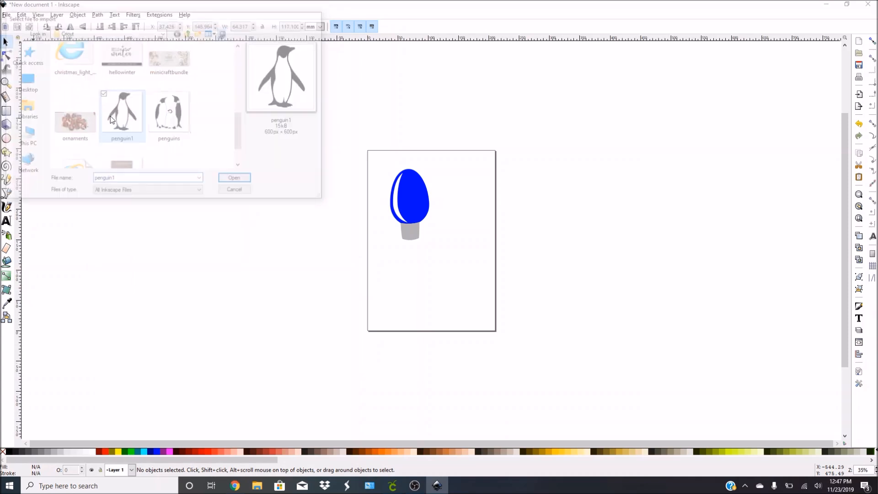
click(490, 302)
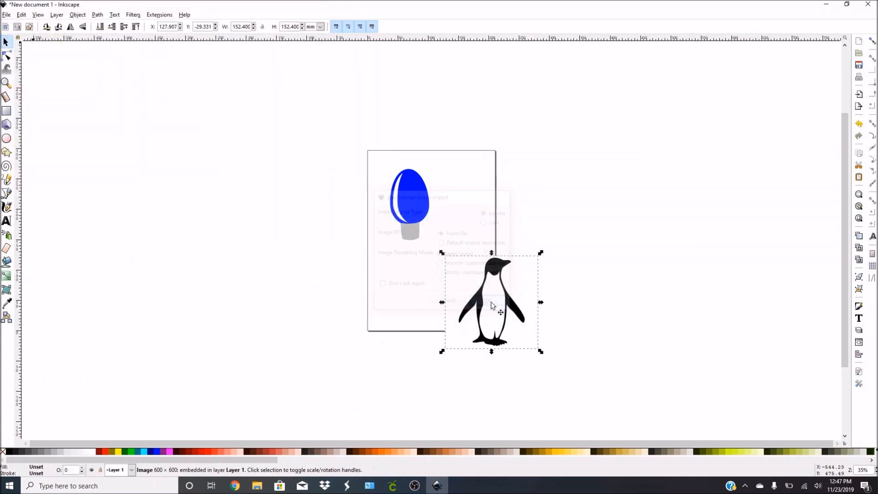
drag(489, 293, 294, 155)
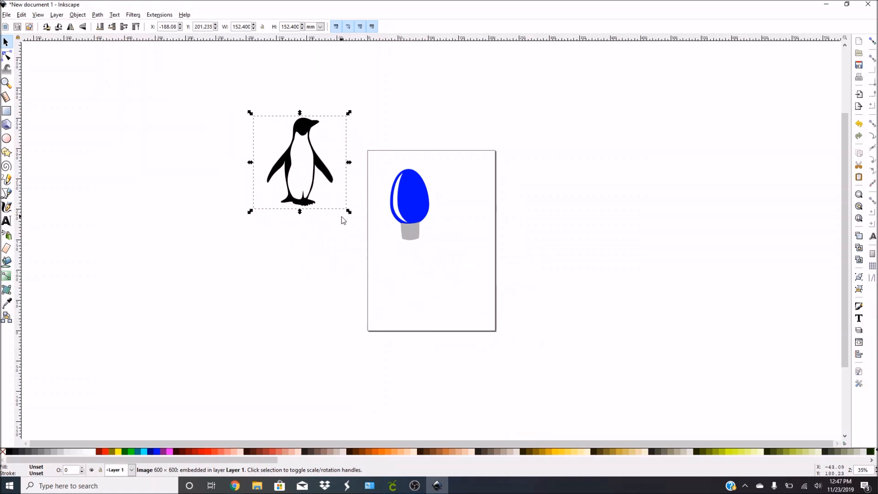
drag(349, 212, 473, 396)
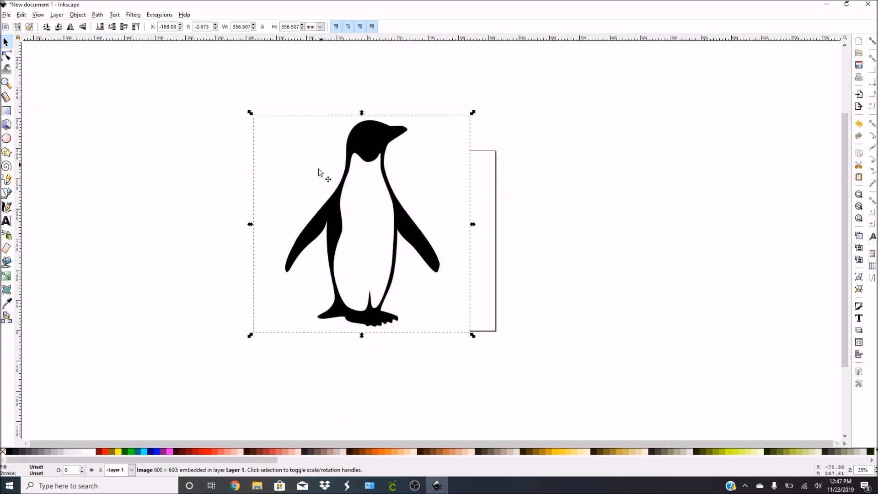
Step: Trace the penguin bitmap with reset settings: Brightness cutoff at 0.450, Smooth and Stack scans off, Remove background on
click(96, 15)
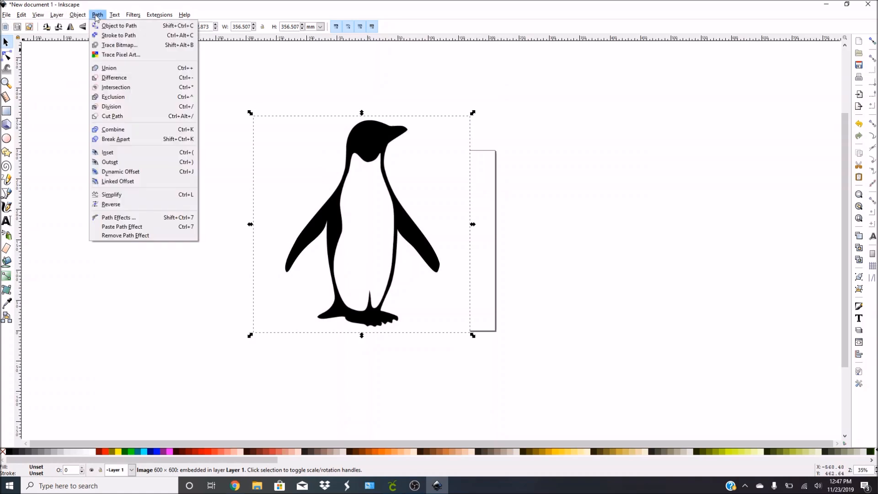
click(113, 45)
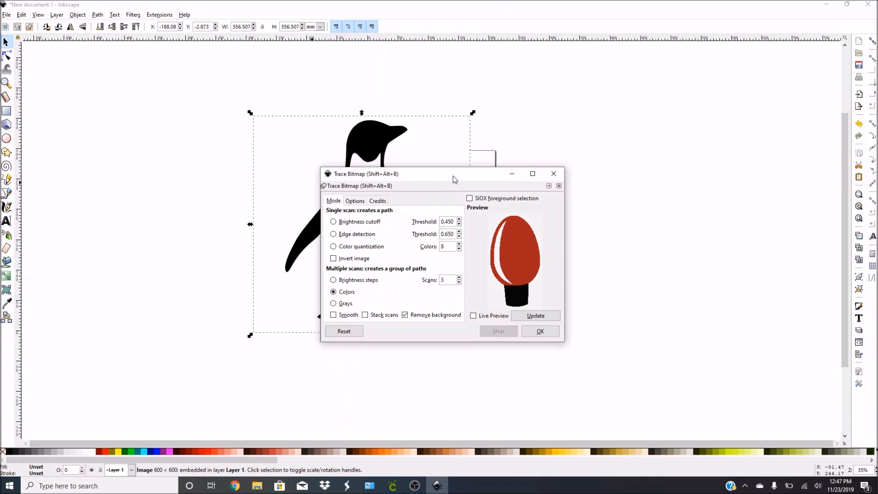
drag(454, 177, 637, 158)
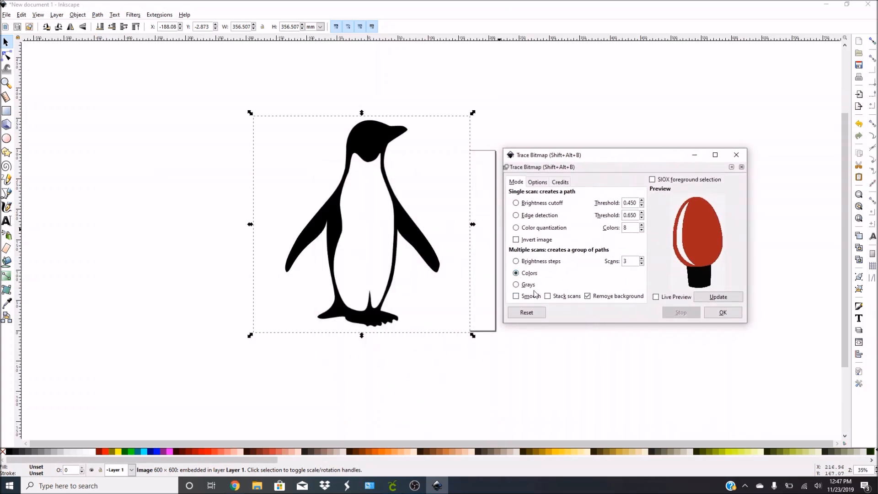
click(531, 312)
click(517, 298)
click(555, 297)
click(588, 297)
click(739, 314)
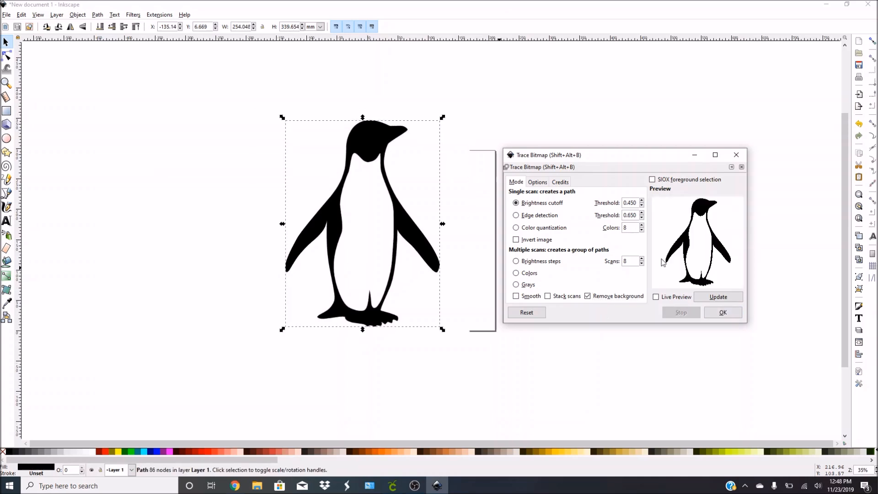
Step: Move the traced penguin off the original image and delete the original bitmap
mouse_move(396, 226)
mouse_down()
mouse_move(301, 256)
mouse_move(245, 196)
mouse_move(345, 154)
mouse_move(518, 179)
mouse_move(472, 171)
mouse_move(556, 167)
mouse_move(571, 181)
mouse_move(506, 211)
mouse_up()
drag(362, 208, 229, 270)
key(Delete)
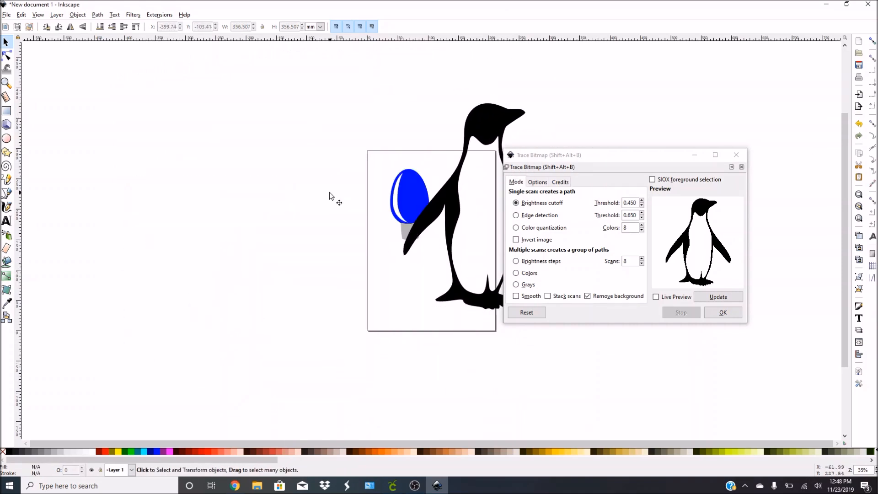
Step: Shrink the traced penguin to about 74 × 99 mm, place it below the bulb on the page, and close Trace Bitmap
mouse_move(471, 228)
mouse_down()
mouse_move(425, 275)
mouse_move(344, 283)
mouse_up()
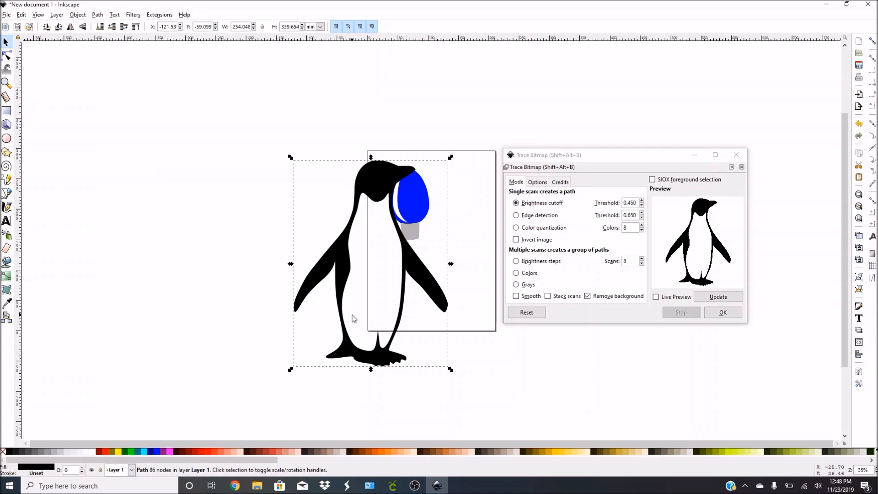
drag(452, 369, 342, 269)
drag(318, 171, 438, 249)
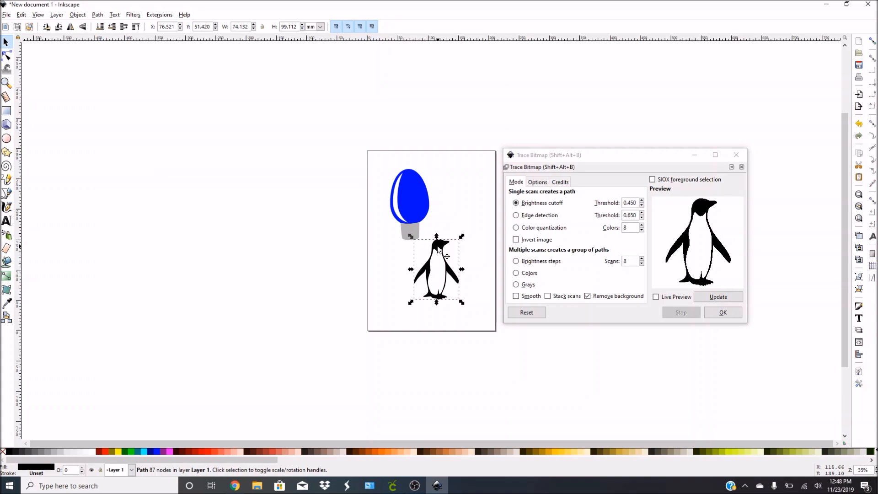
click(737, 155)
click(361, 277)
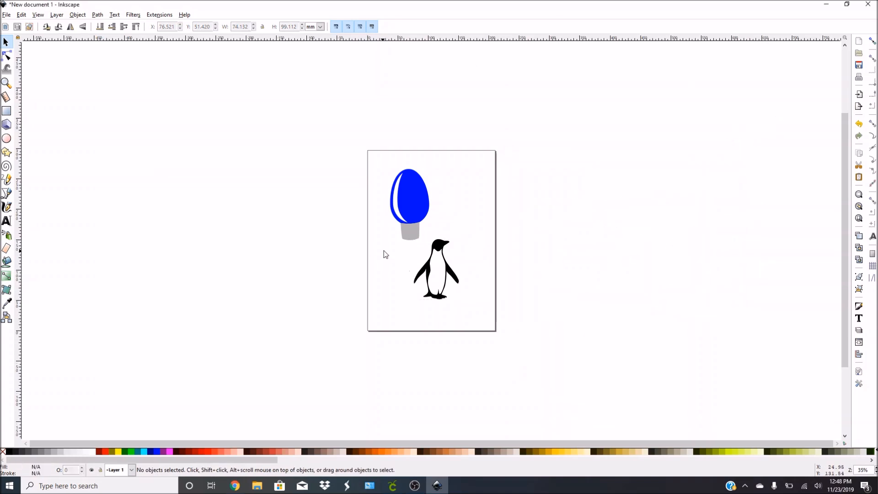
Step: Save the document as bulb1 in Inkscape SVG format in the Desktop's Cricut folder
click(8, 15)
click(13, 82)
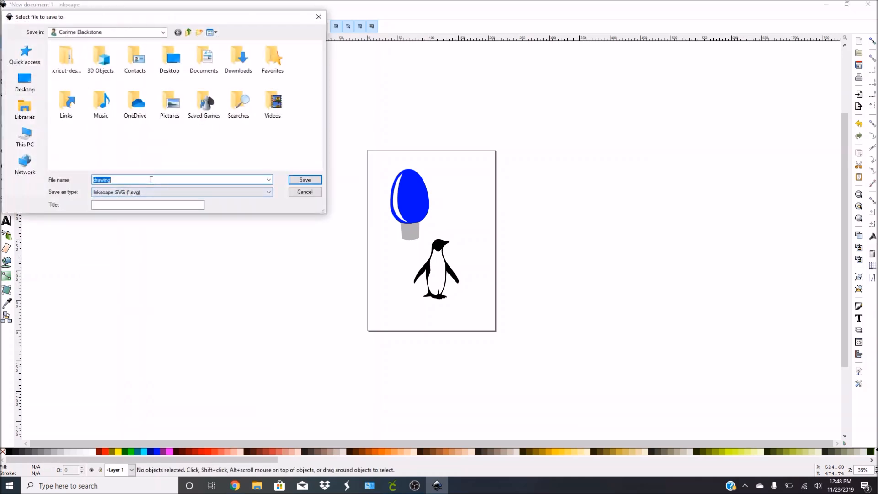
double_click(168, 64)
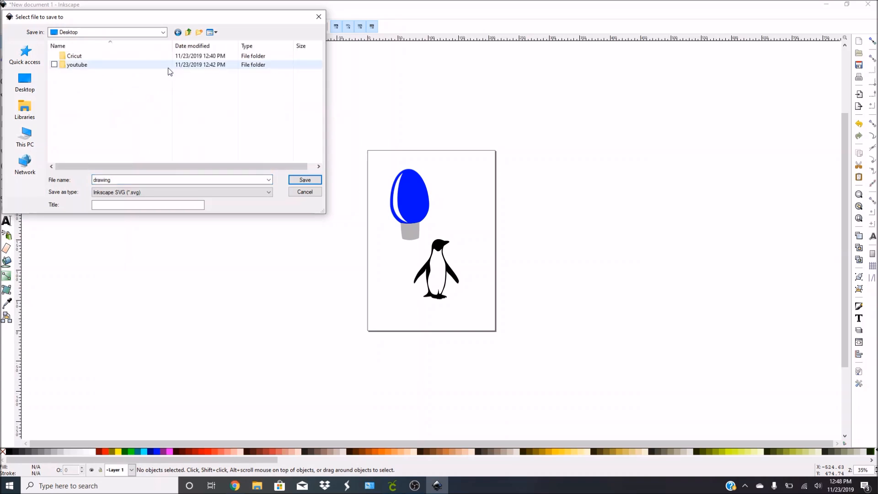
double_click(88, 65)
double_click(129, 178)
text(bulb1)
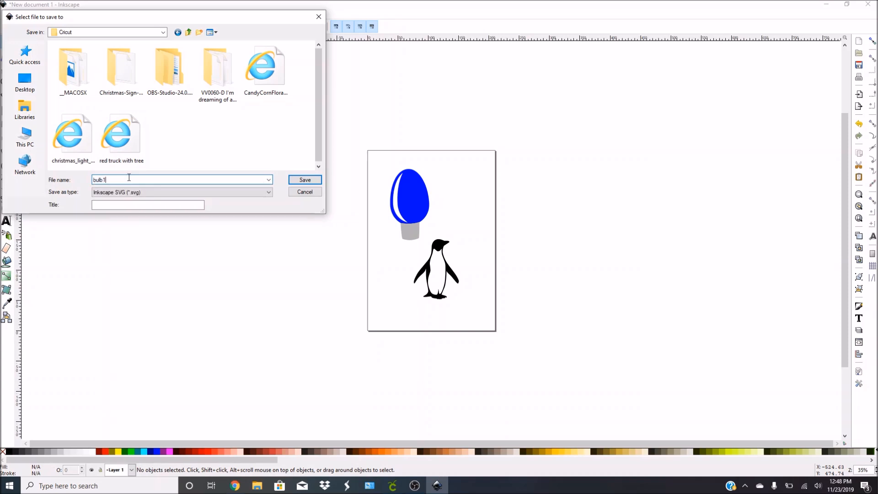
key(Return)
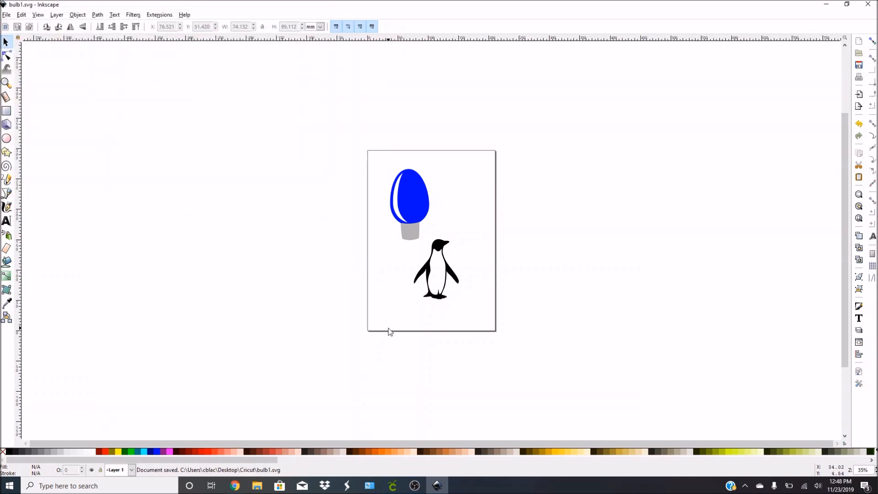
Step: Switch to Cricut Design Space and upload the bulb1 SVG as an image named bulb1
click(392, 485)
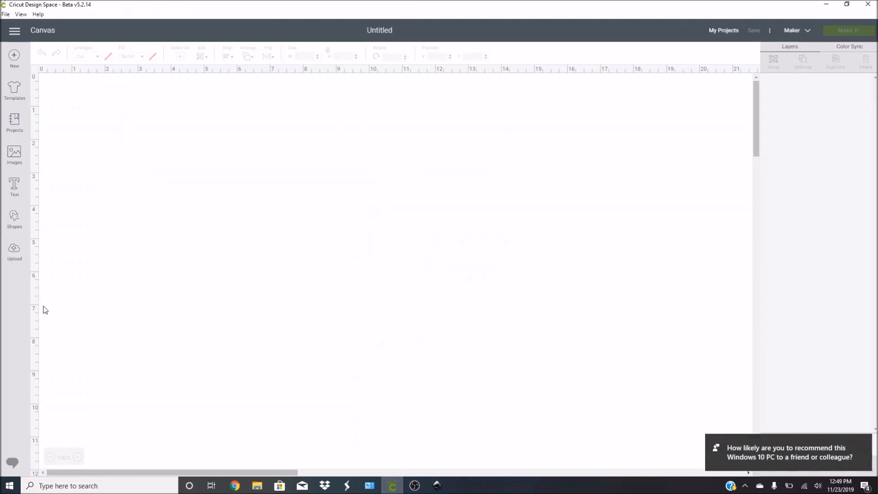
click(13, 252)
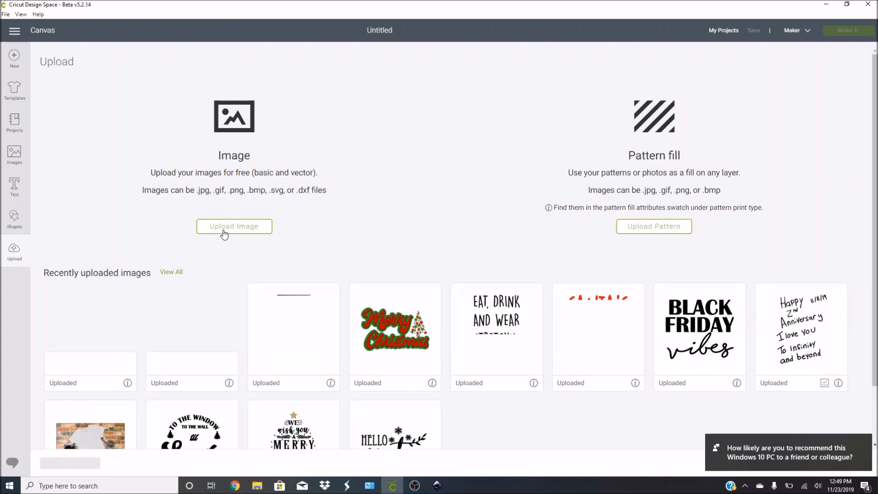
click(227, 230)
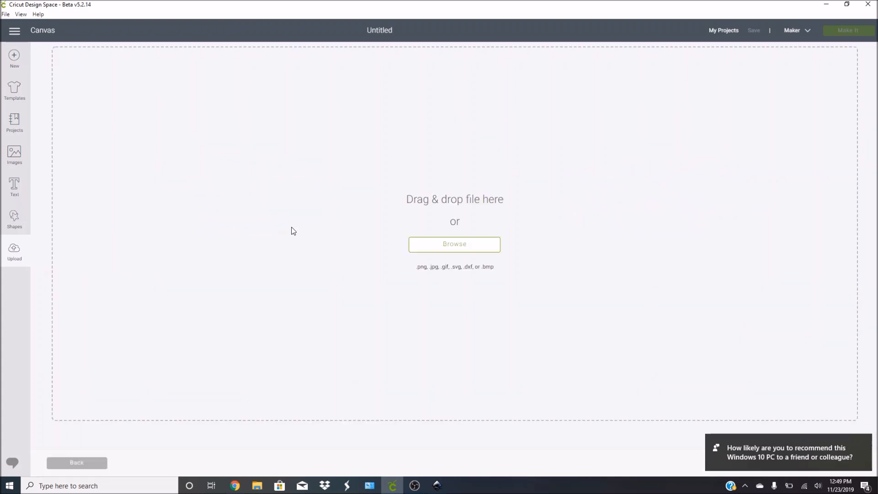
click(473, 244)
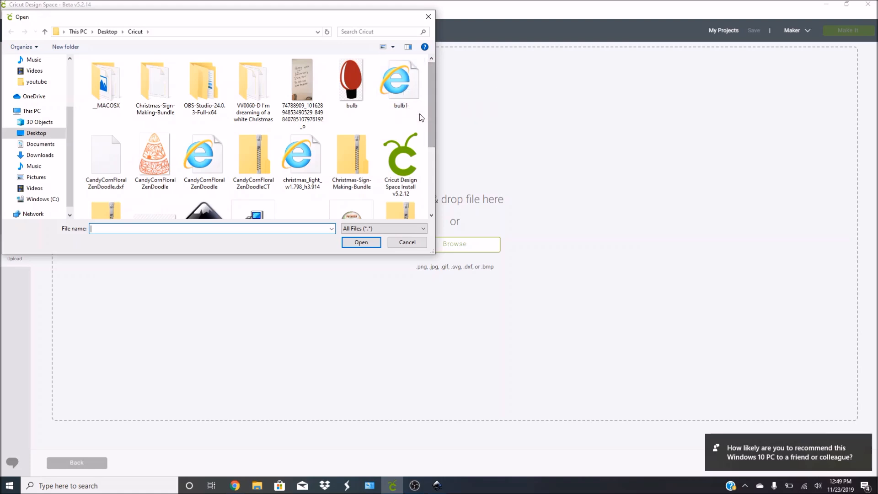
double_click(398, 81)
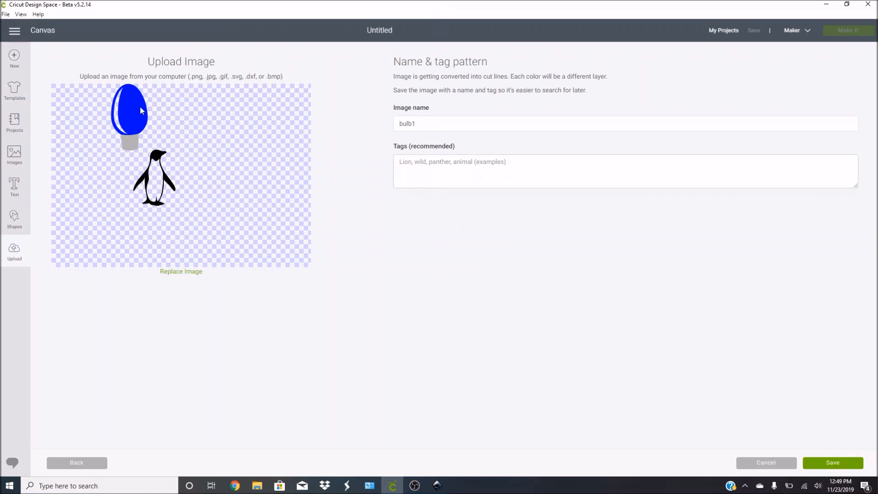
click(841, 466)
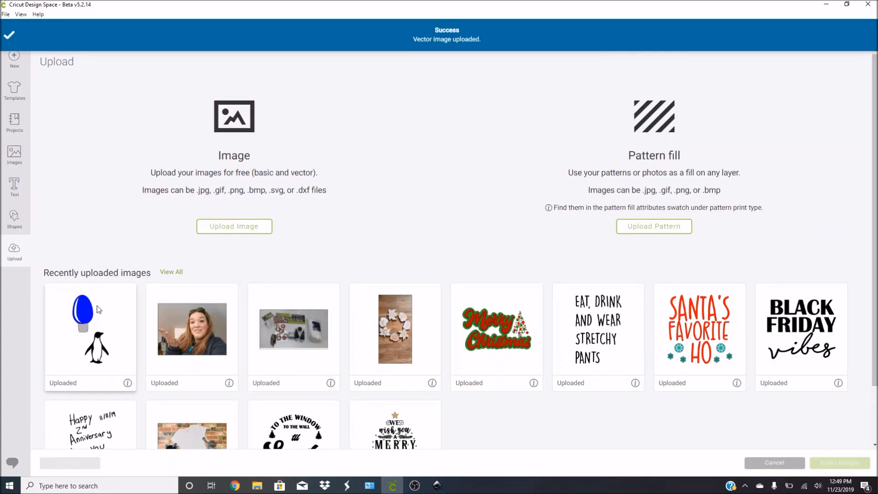
Step: Insert the uploaded bulb1 image onto the canvas and move it to about X 7.1, Y 2.2
click(97, 306)
click(840, 463)
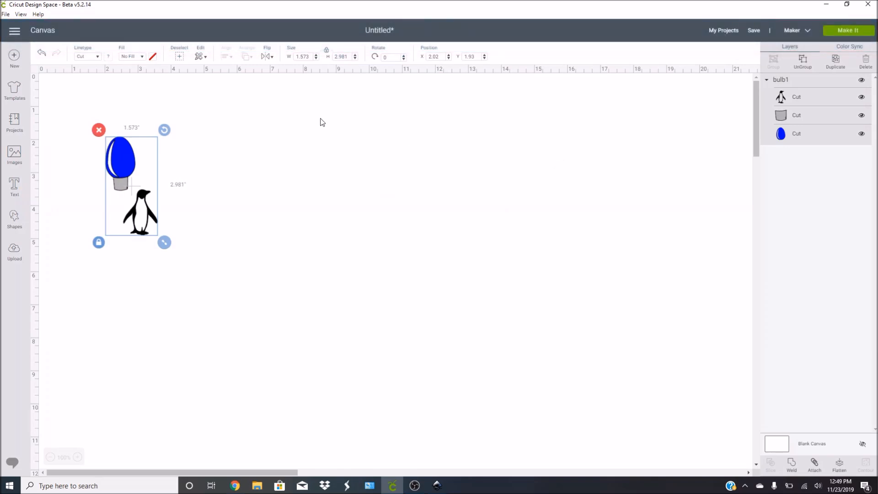
drag(135, 224, 302, 234)
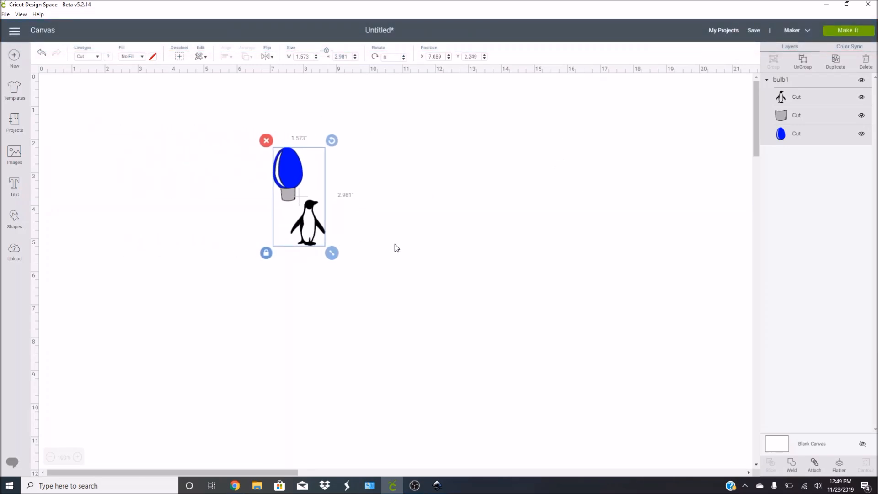
Step: Ungroup the bulb1 image, move its base and blue bulb together away from the penguin, and delete the penguin
click(805, 60)
drag(319, 231, 474, 201)
drag(288, 199, 187, 224)
drag(283, 177, 186, 203)
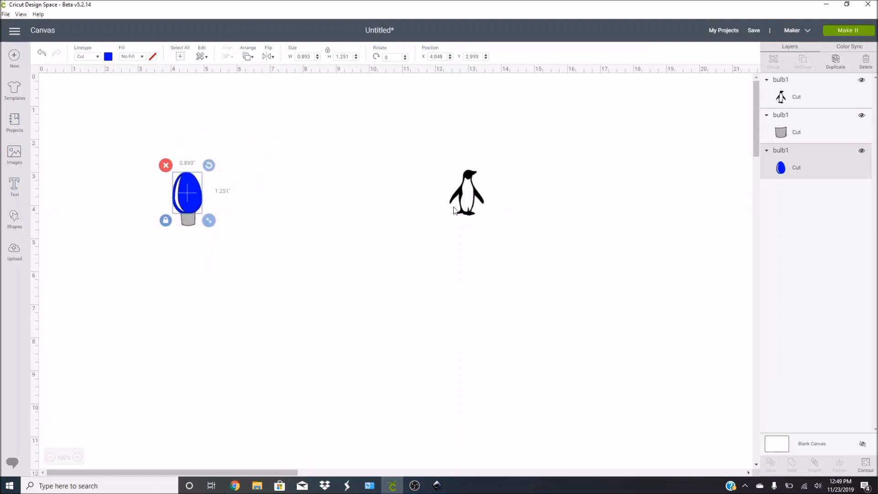
click(454, 210)
key(Delete)
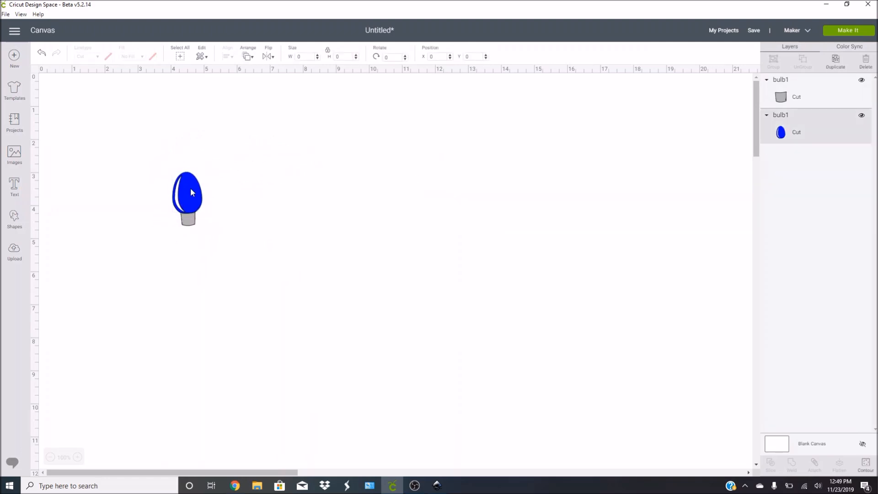
Step: Change the blue bulb's cut colour to red and deselect it
click(190, 192)
click(108, 57)
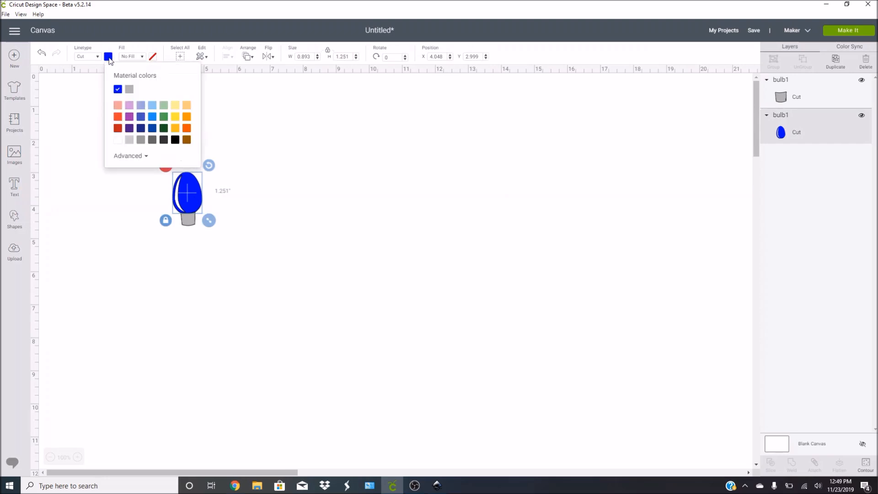
click(120, 131)
click(251, 167)
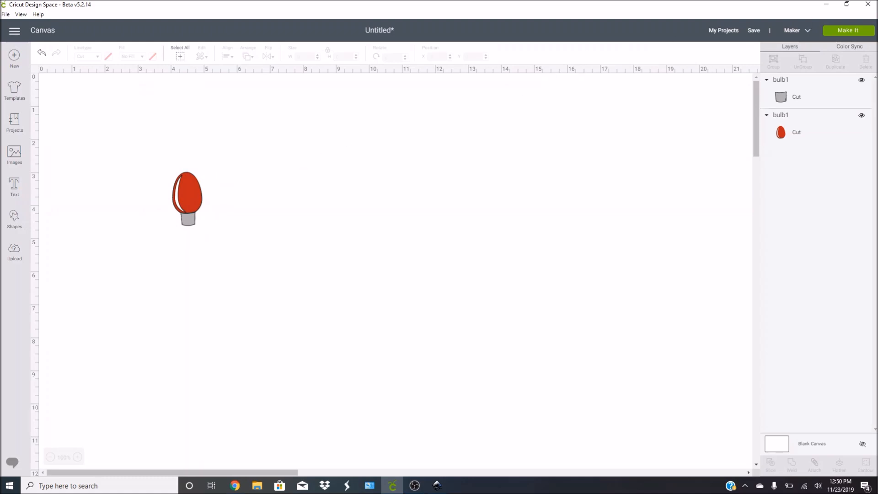
Step: Preview the project's cutting mats, checking the red bulb's mat and the grey base's mat, and switch to Inkscape
click(856, 32)
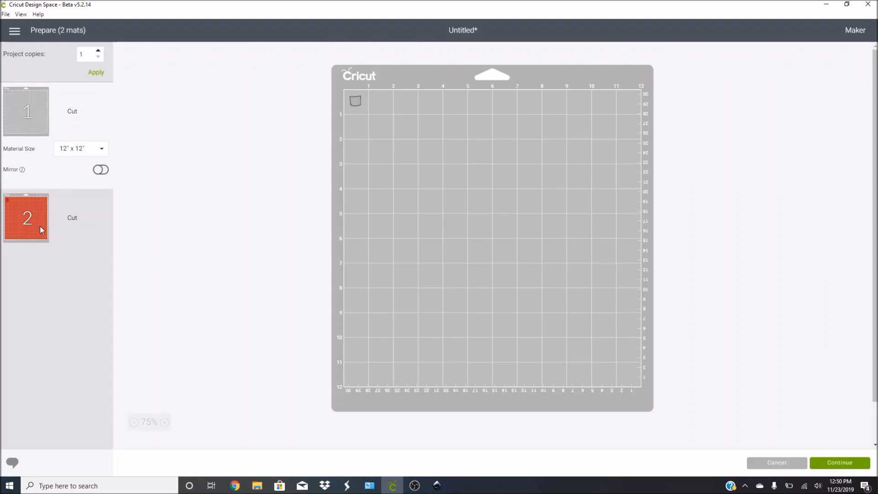
click(40, 226)
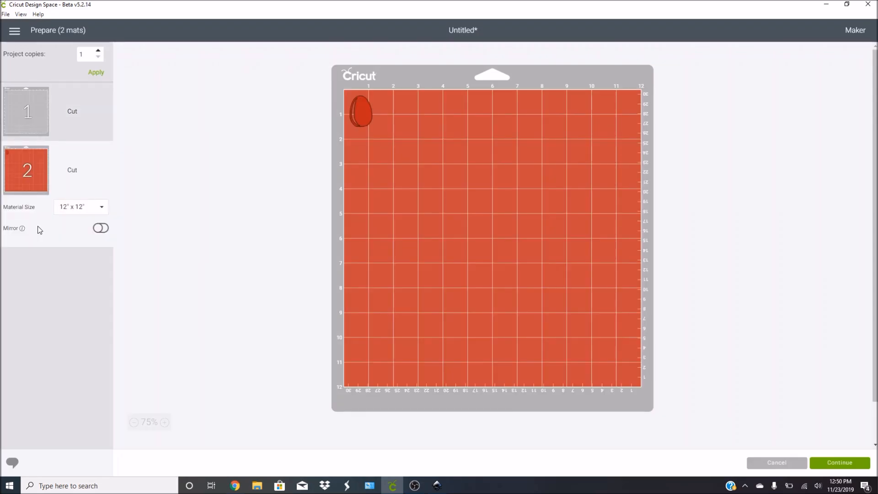
click(15, 129)
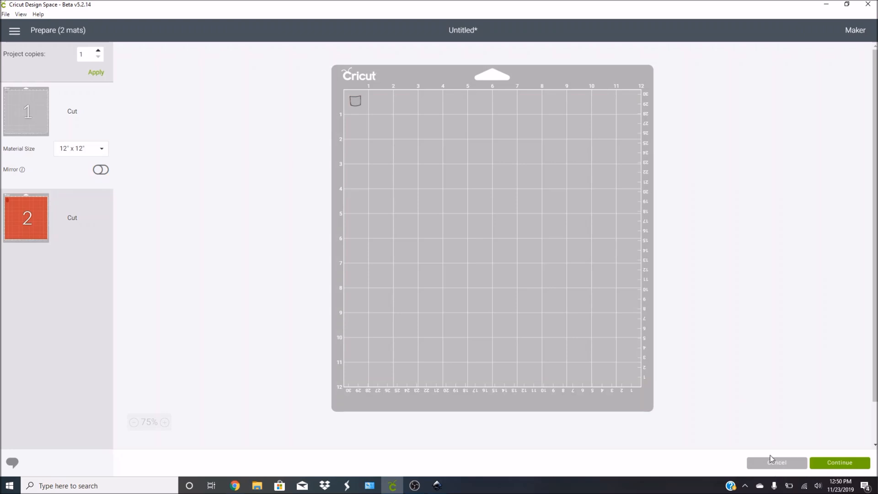
click(437, 486)
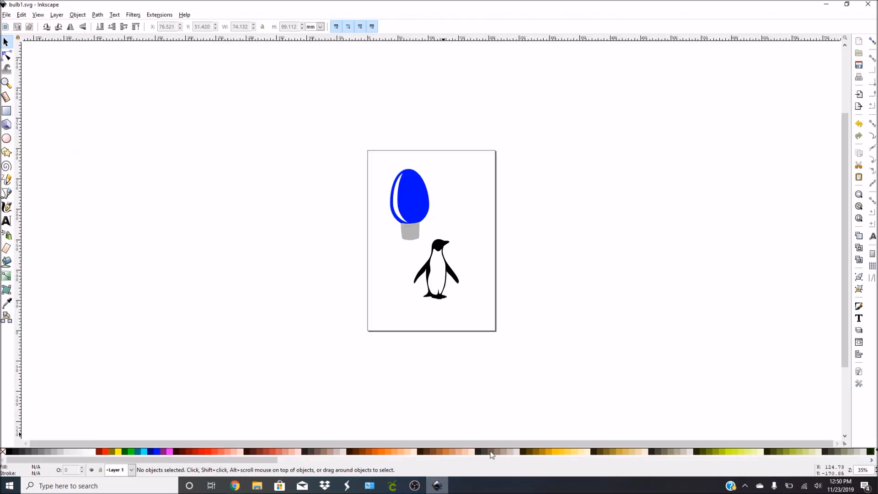